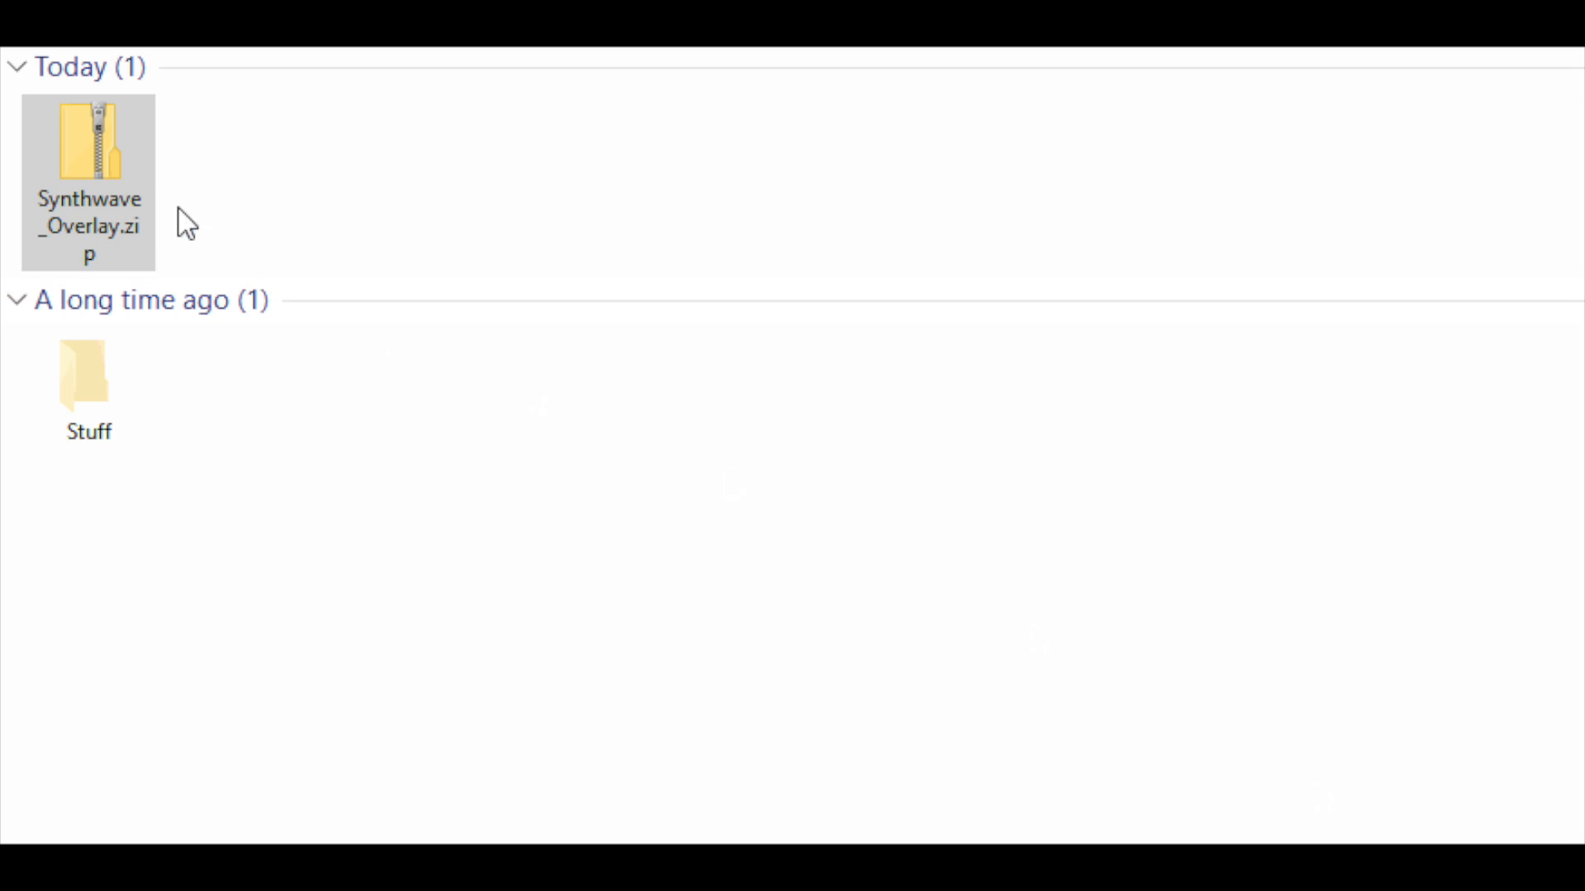
# Extract all files from the downloaded Synthwave_Overlay.zip archive
pyautogui.rightClick(116, 169)
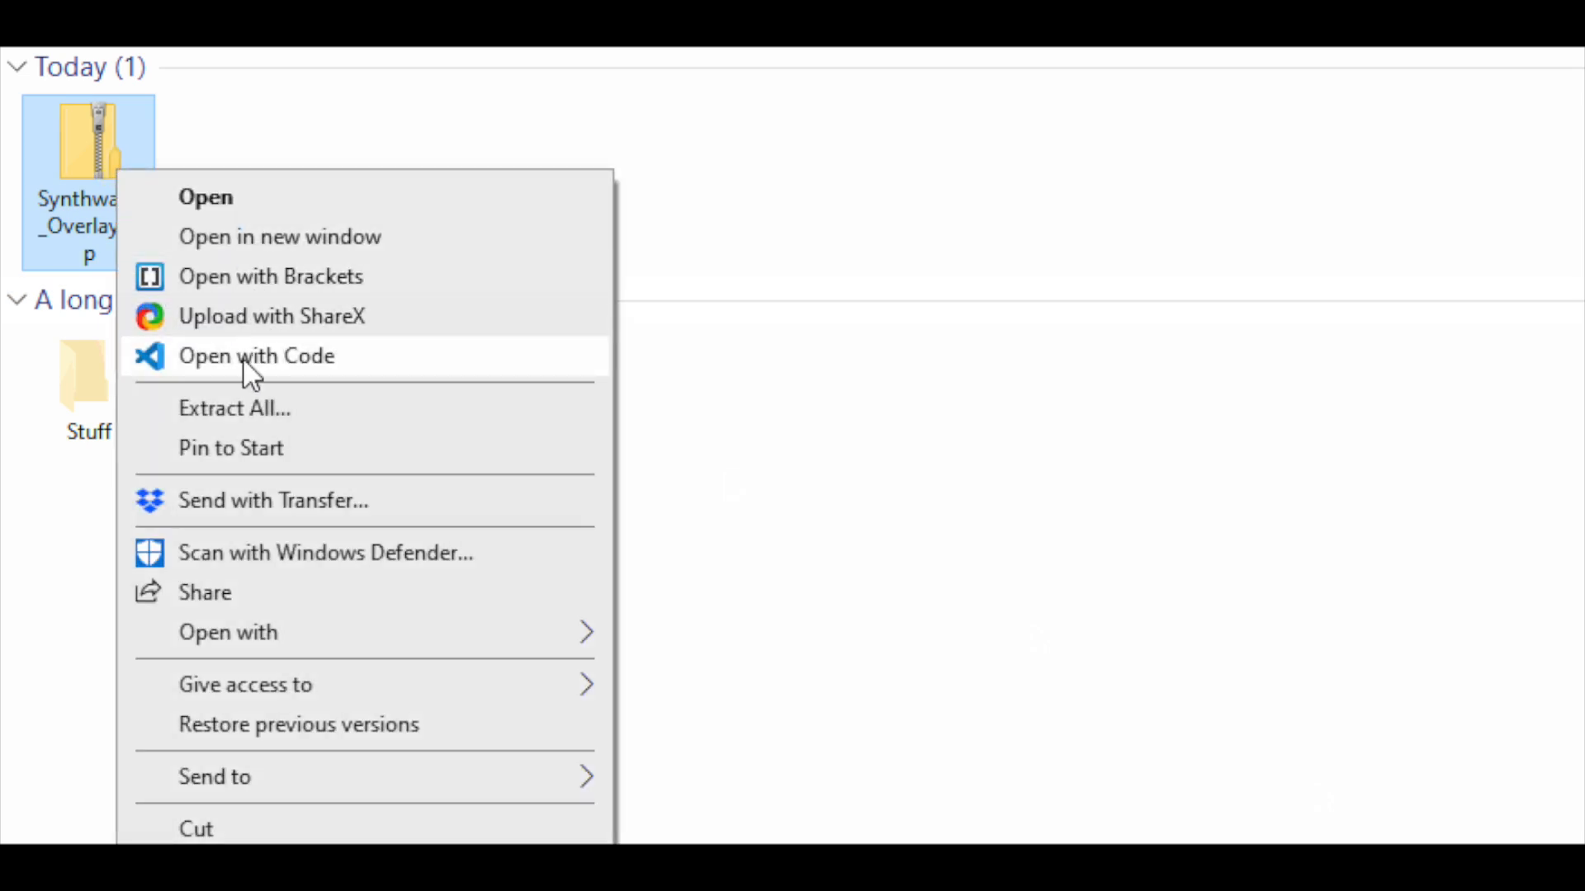
pyautogui.click(248, 404)
pyautogui.click(1357, 807)
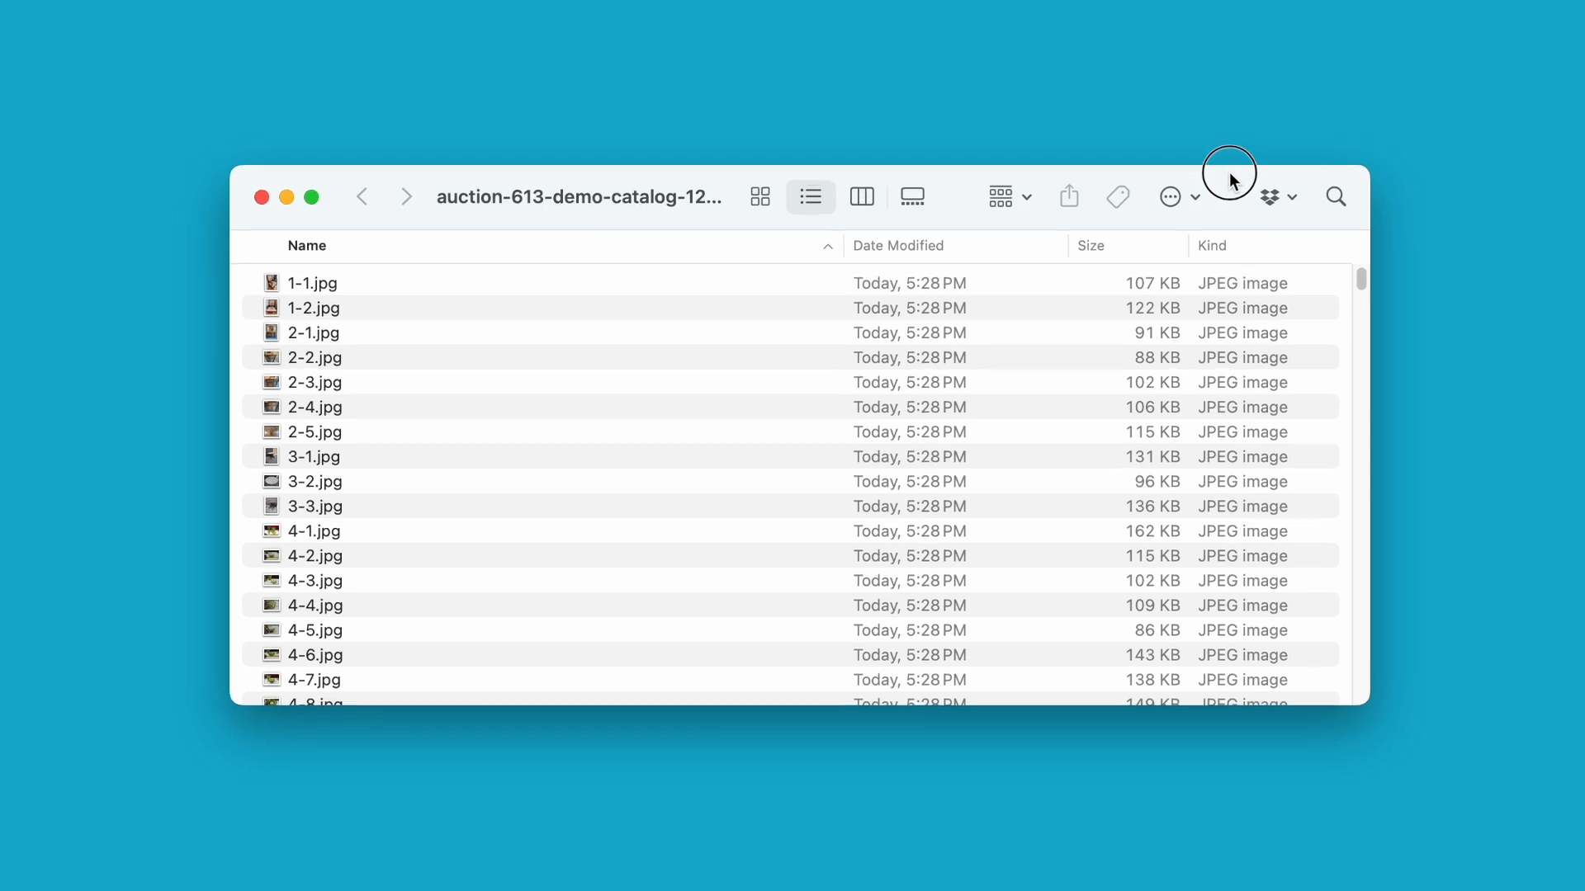
# Open auction-613-demo-catalog-12-27-2024_lots.csv from the catalog folder to check its columns, starting with Lot Number
pyautogui.scroll(-20, 330, 322)
pyautogui.scroll(-20, 358, 508)
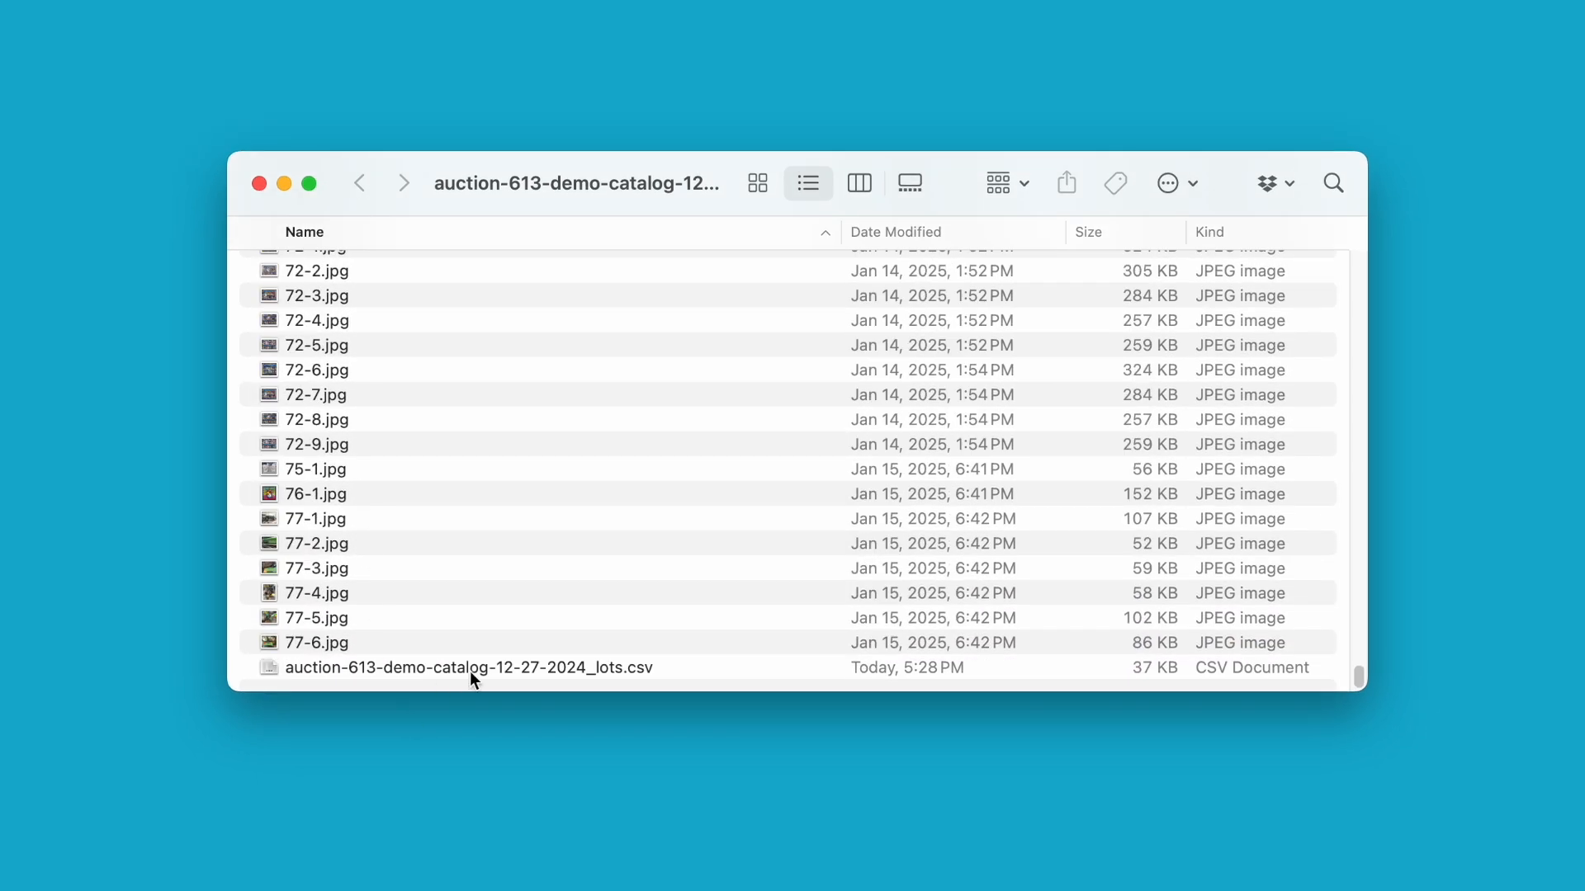
pyautogui.click(472, 668)
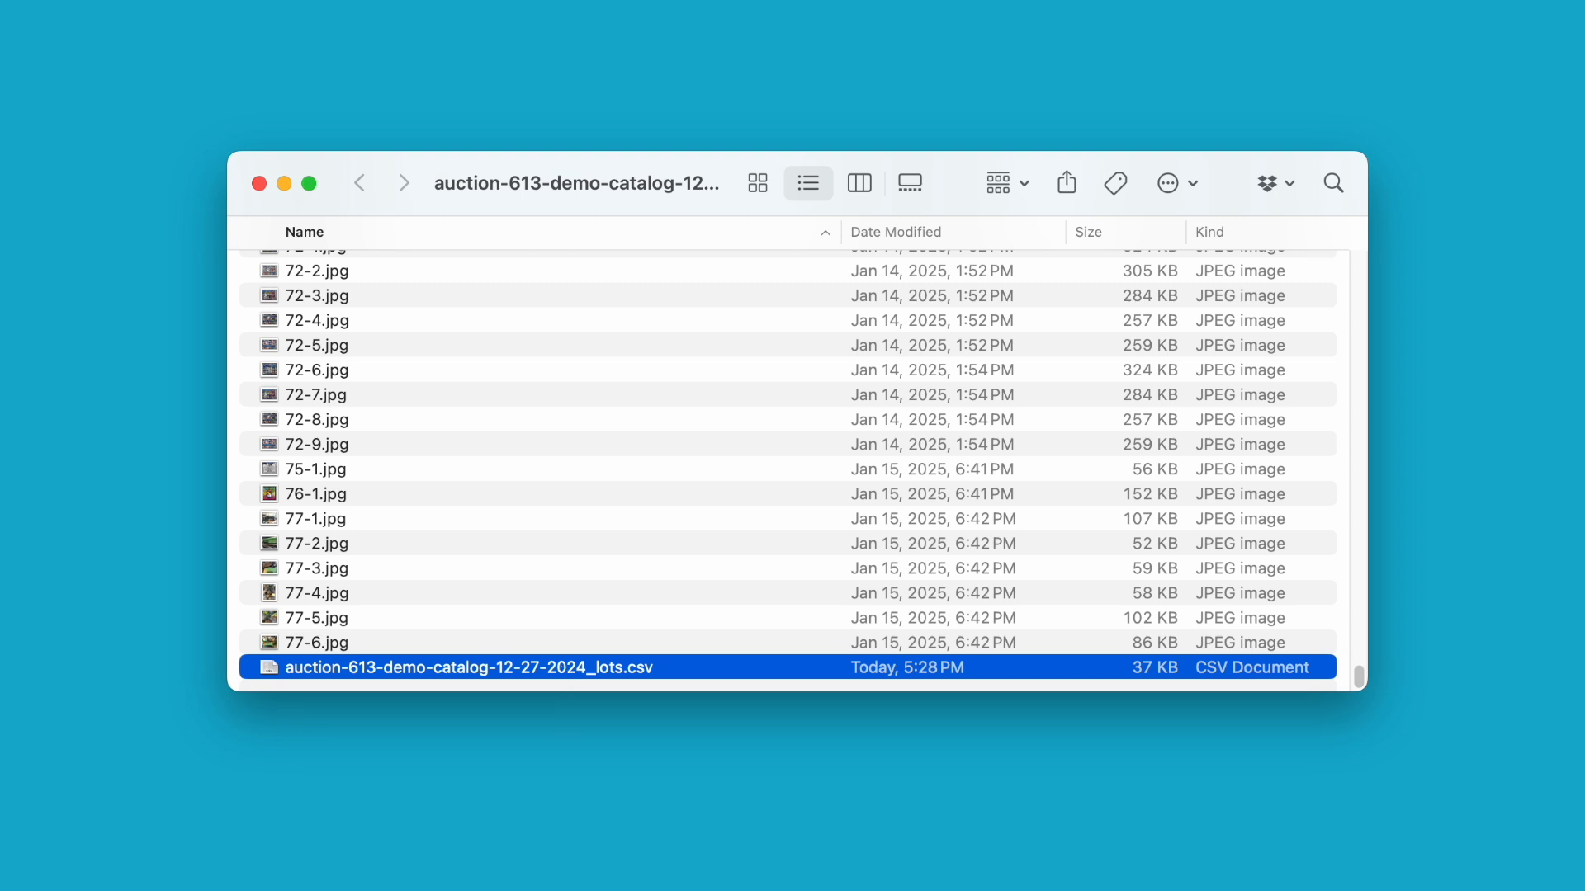
pyautogui.press('super+o')
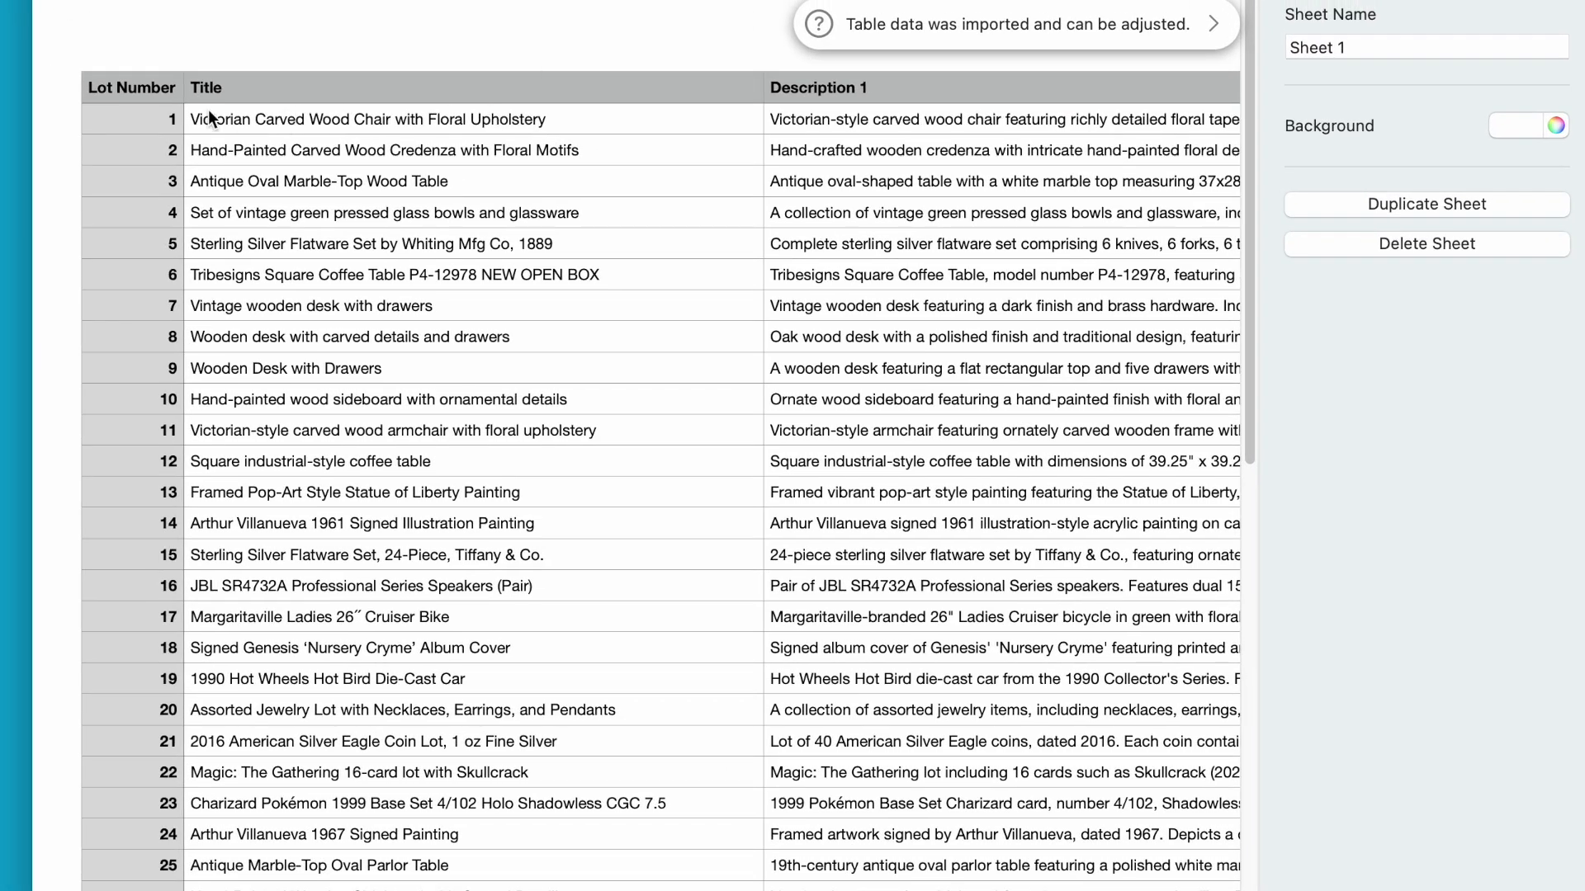
pyautogui.click(160, 92)
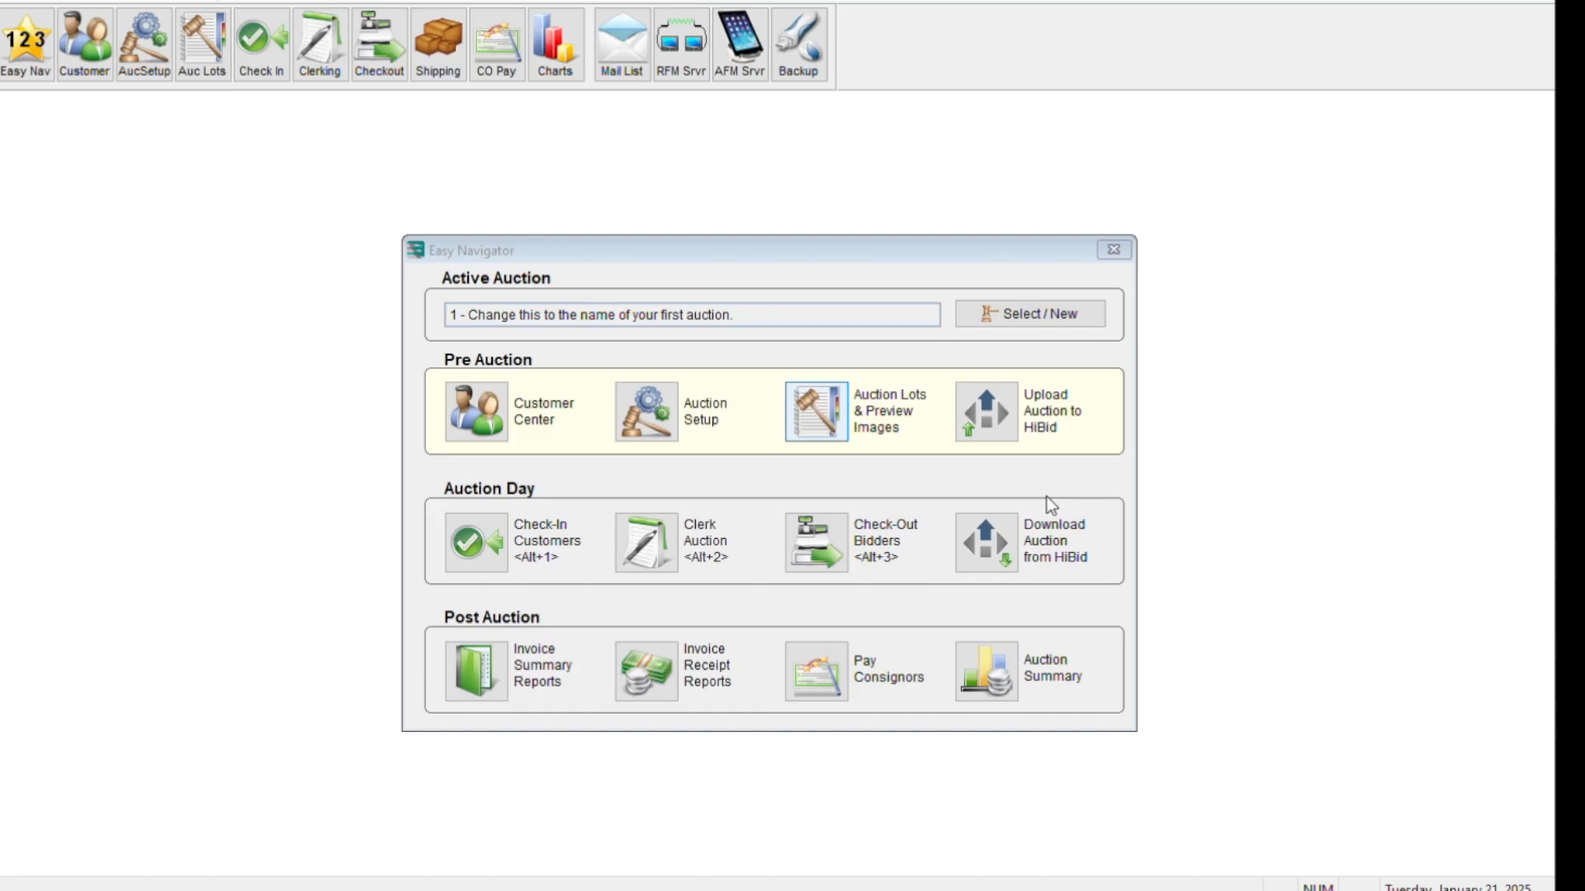
# Start a lot import for the active auction with the demo catalog file and proceed to field mapping
pyautogui.click(825, 407)
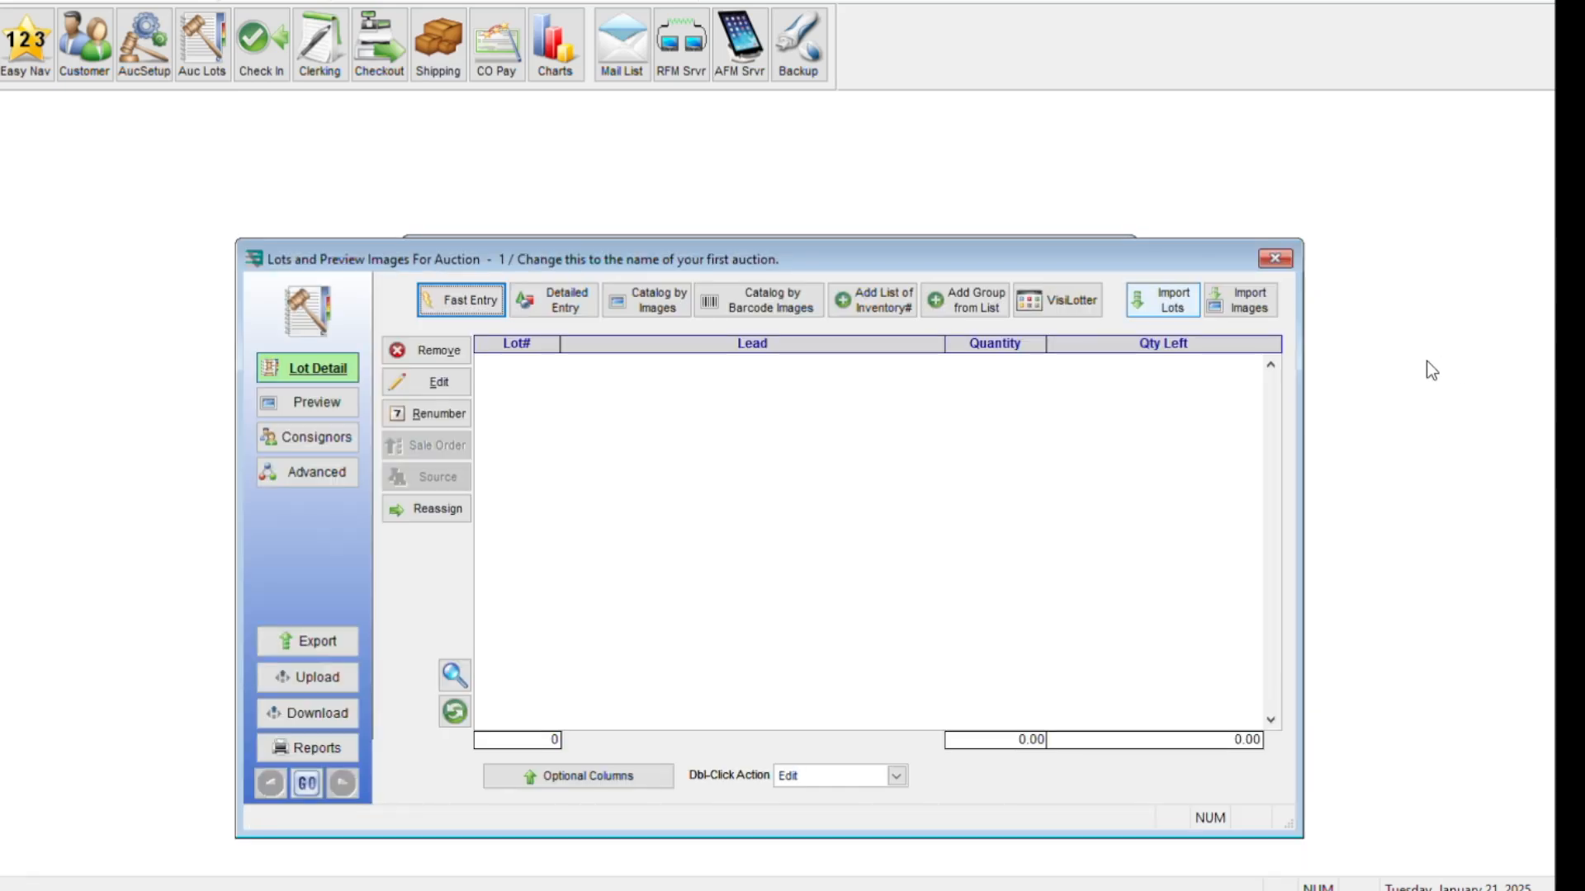
pyautogui.click(1163, 300)
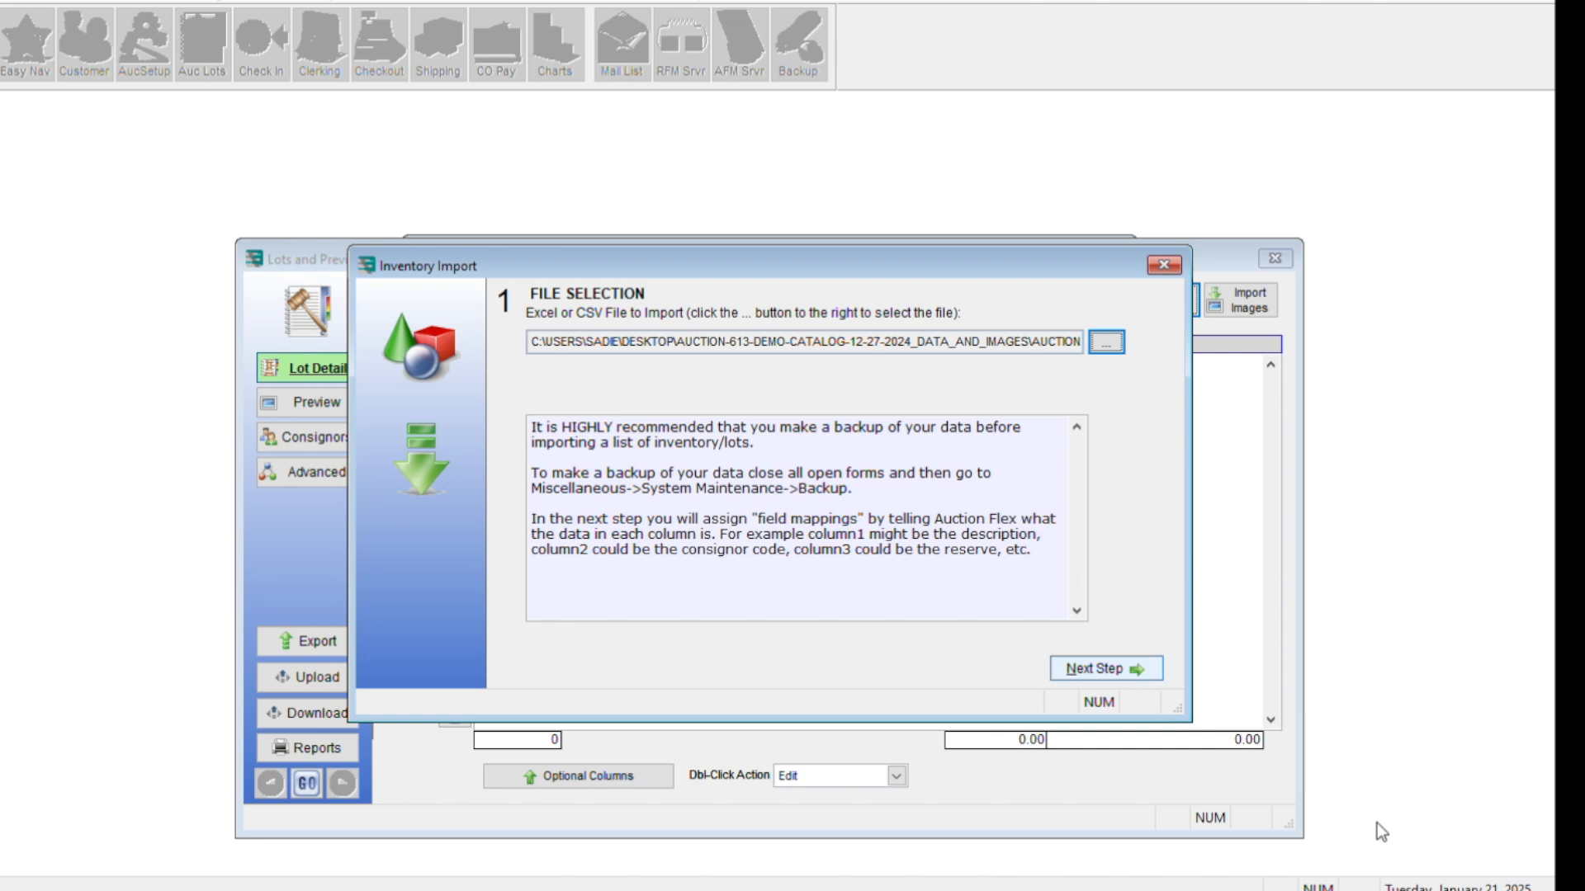
pyautogui.click(1061, 671)
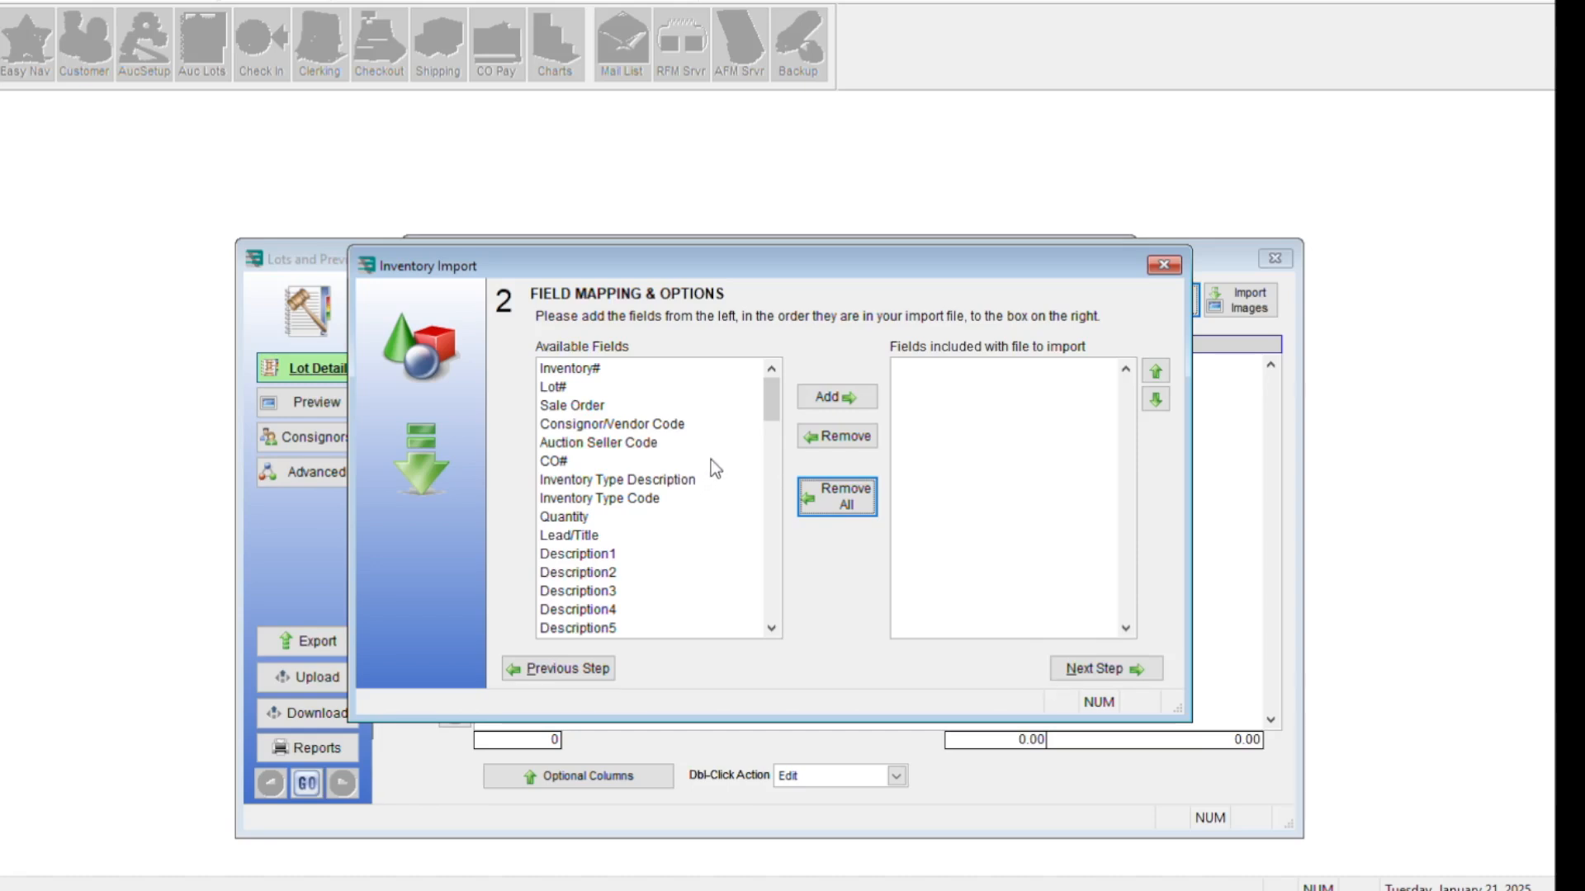
# Add Lot#, Lead/Title and Description1 through Description5, in that order, to the fields included with the import file
pyautogui.click(553, 387)
pyautogui.click(837, 397)
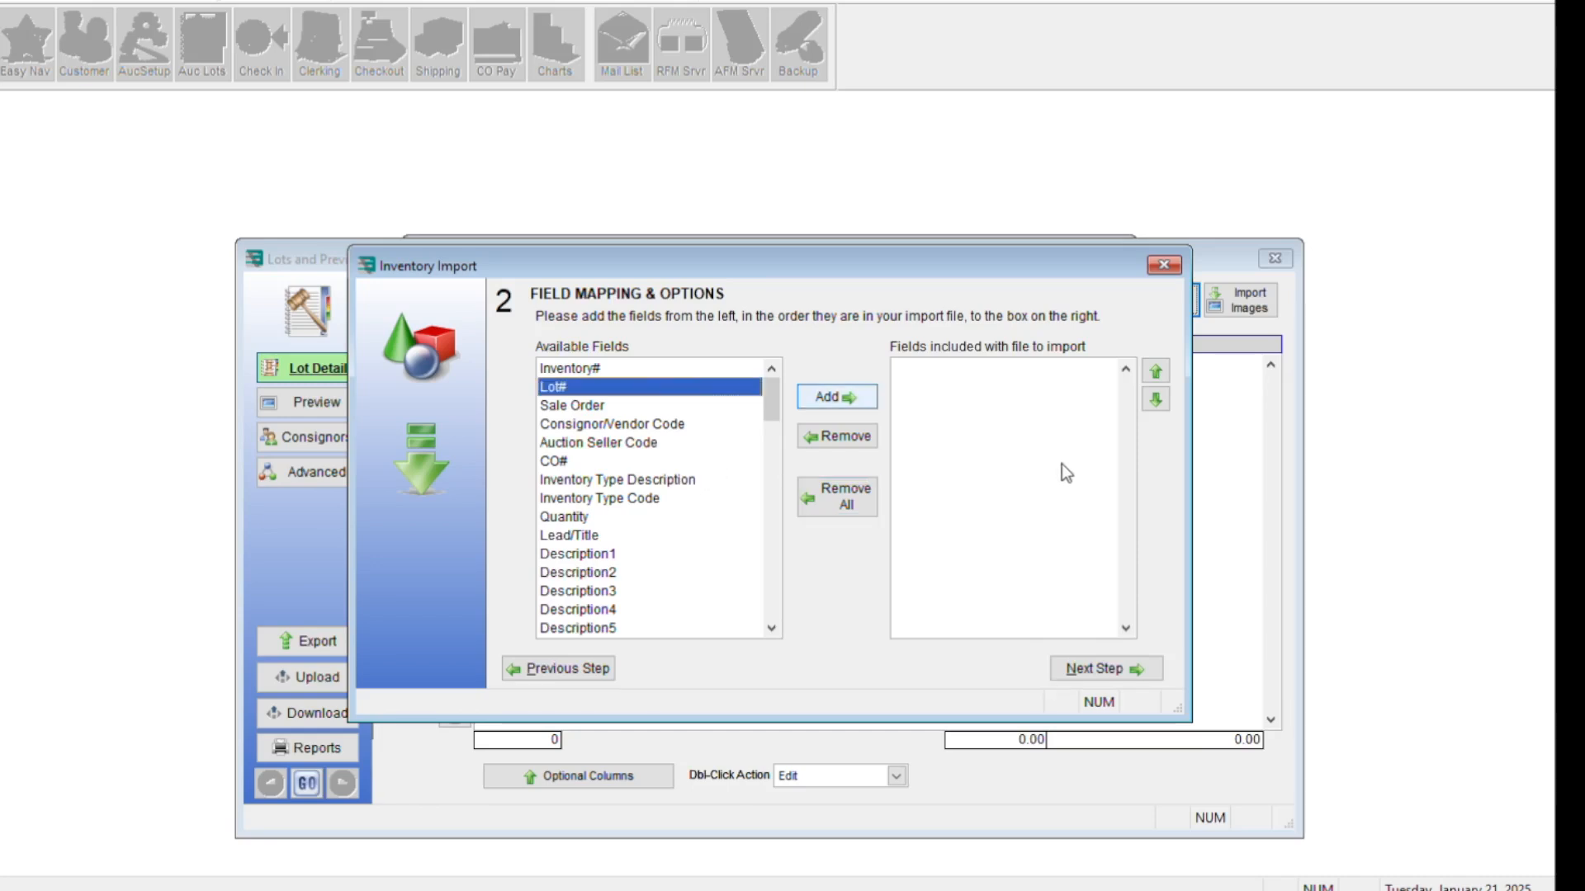
pyautogui.click(569, 517)
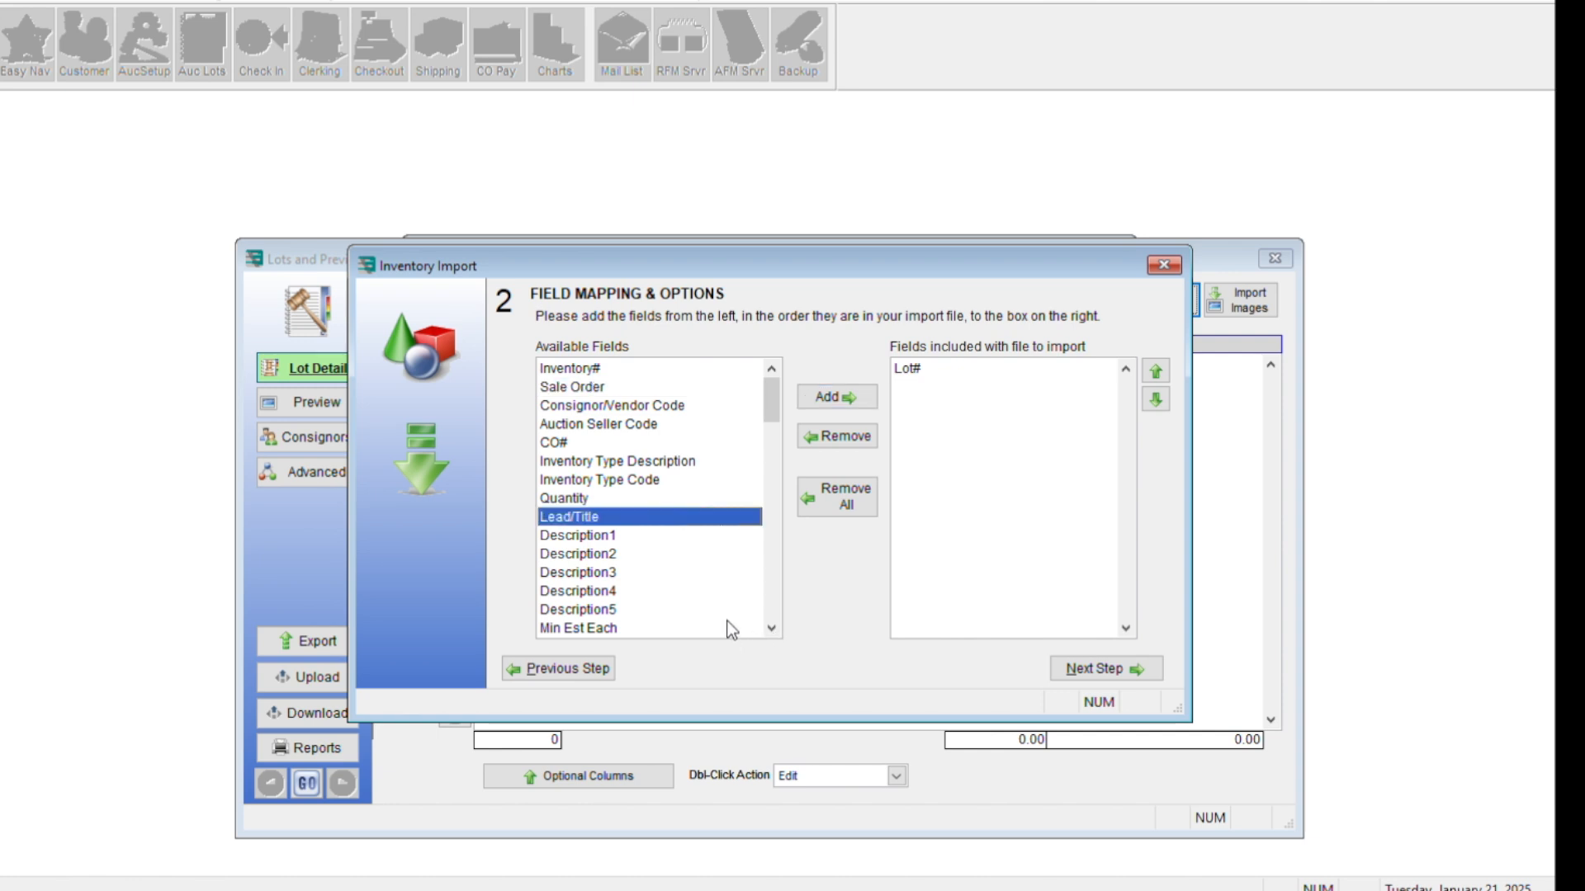
pyautogui.click(837, 397)
pyautogui.press('Return')
pyautogui.press('Return')
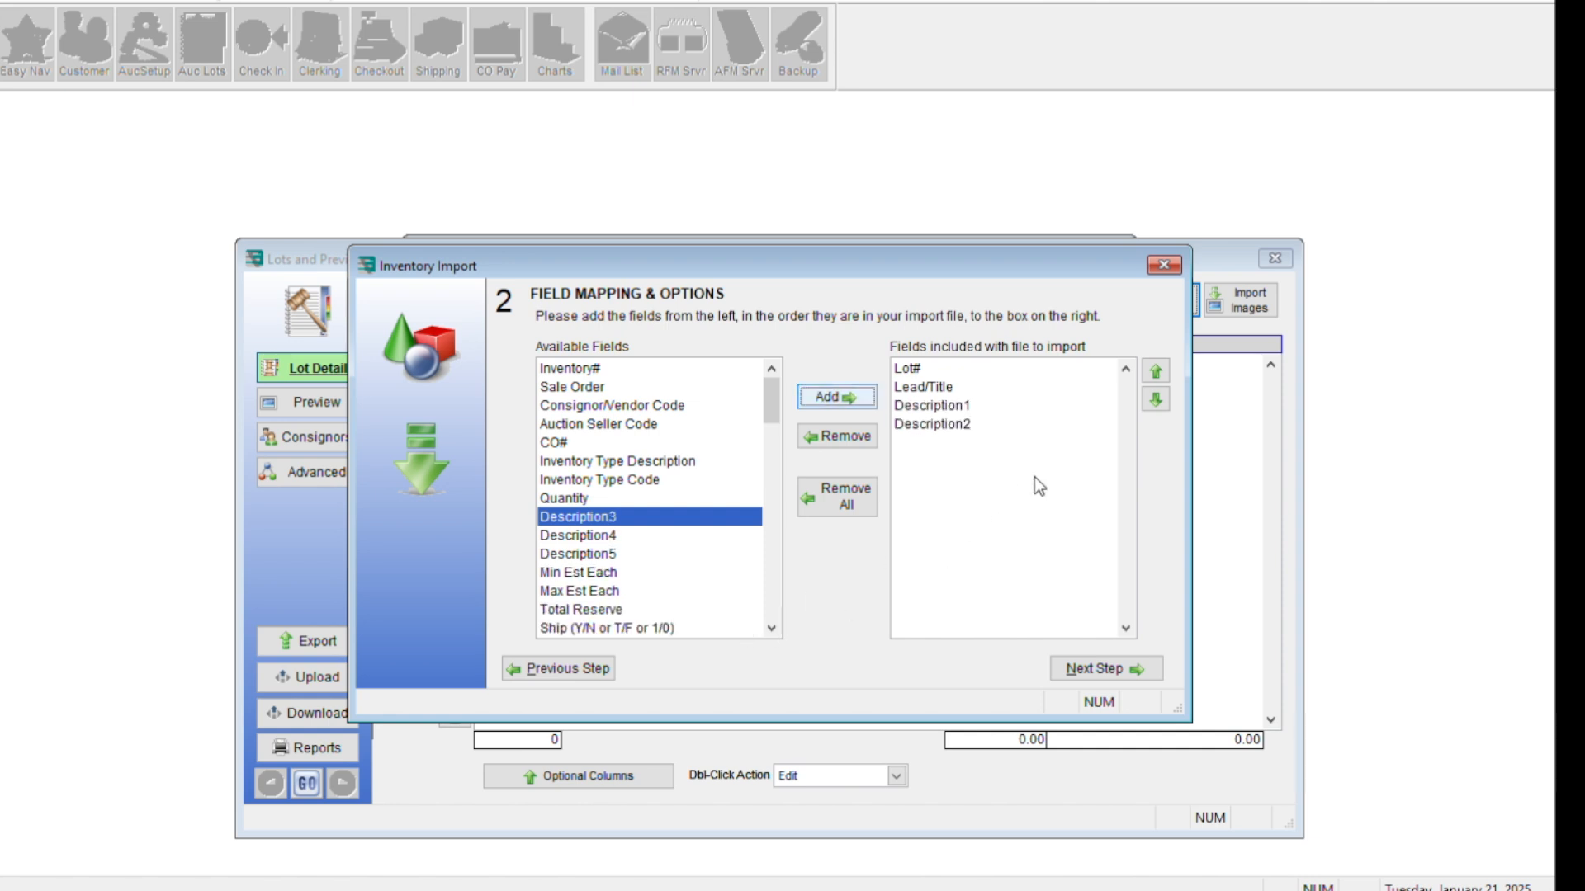
pyautogui.press('Return')
pyautogui.press('Return')
pyautogui.press('Return')
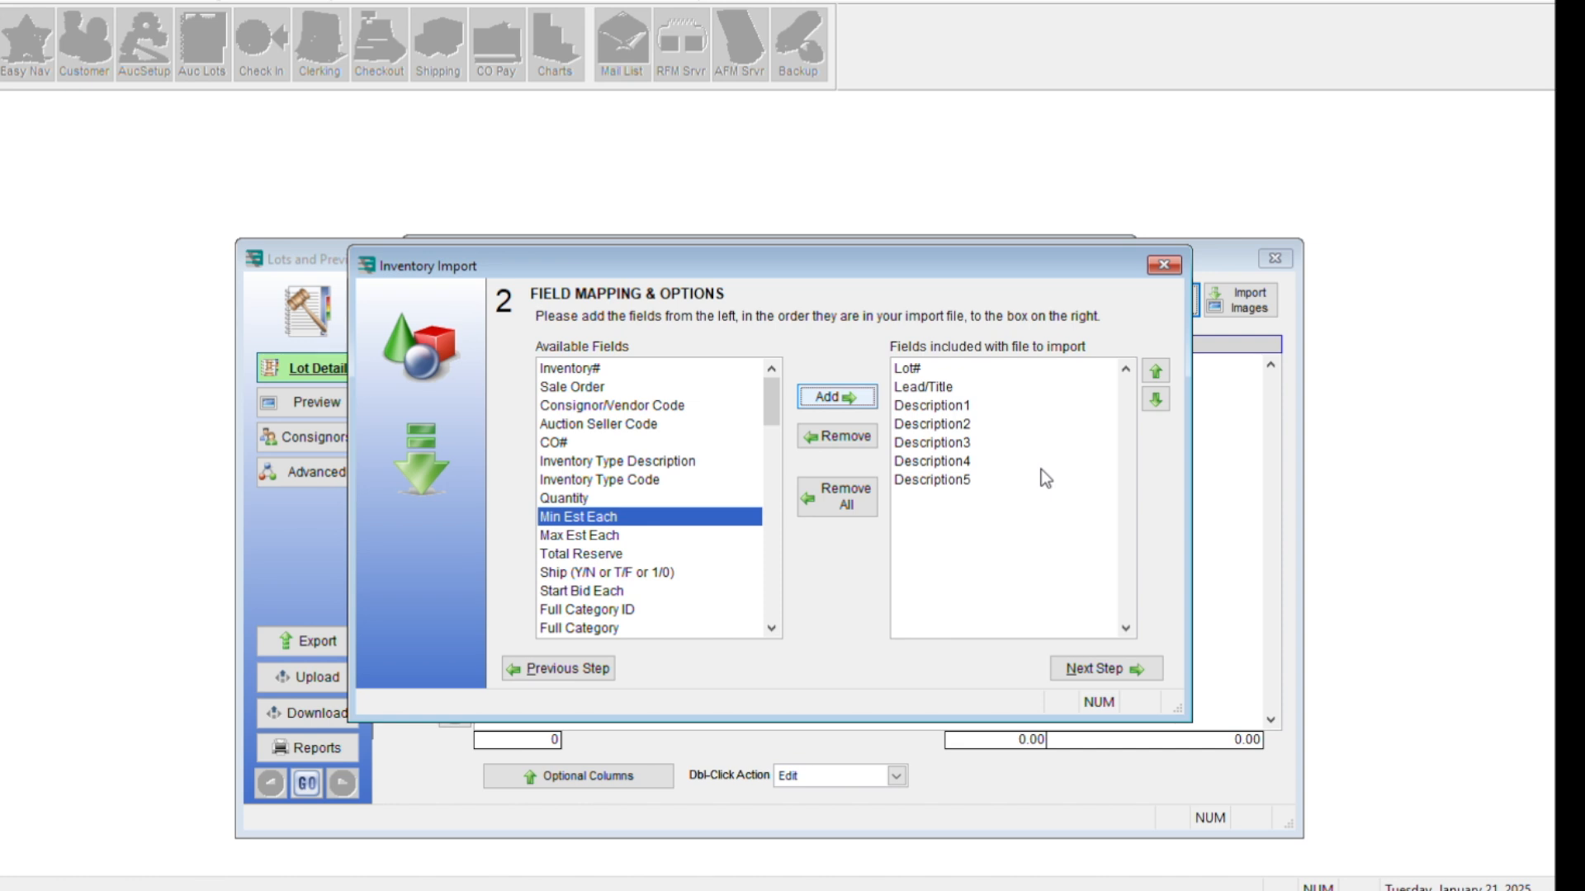
# Add Min Est Each, Max Est Each, Consignor/Vendor Code and Quantity to the included import fields
pyautogui.press('Return')
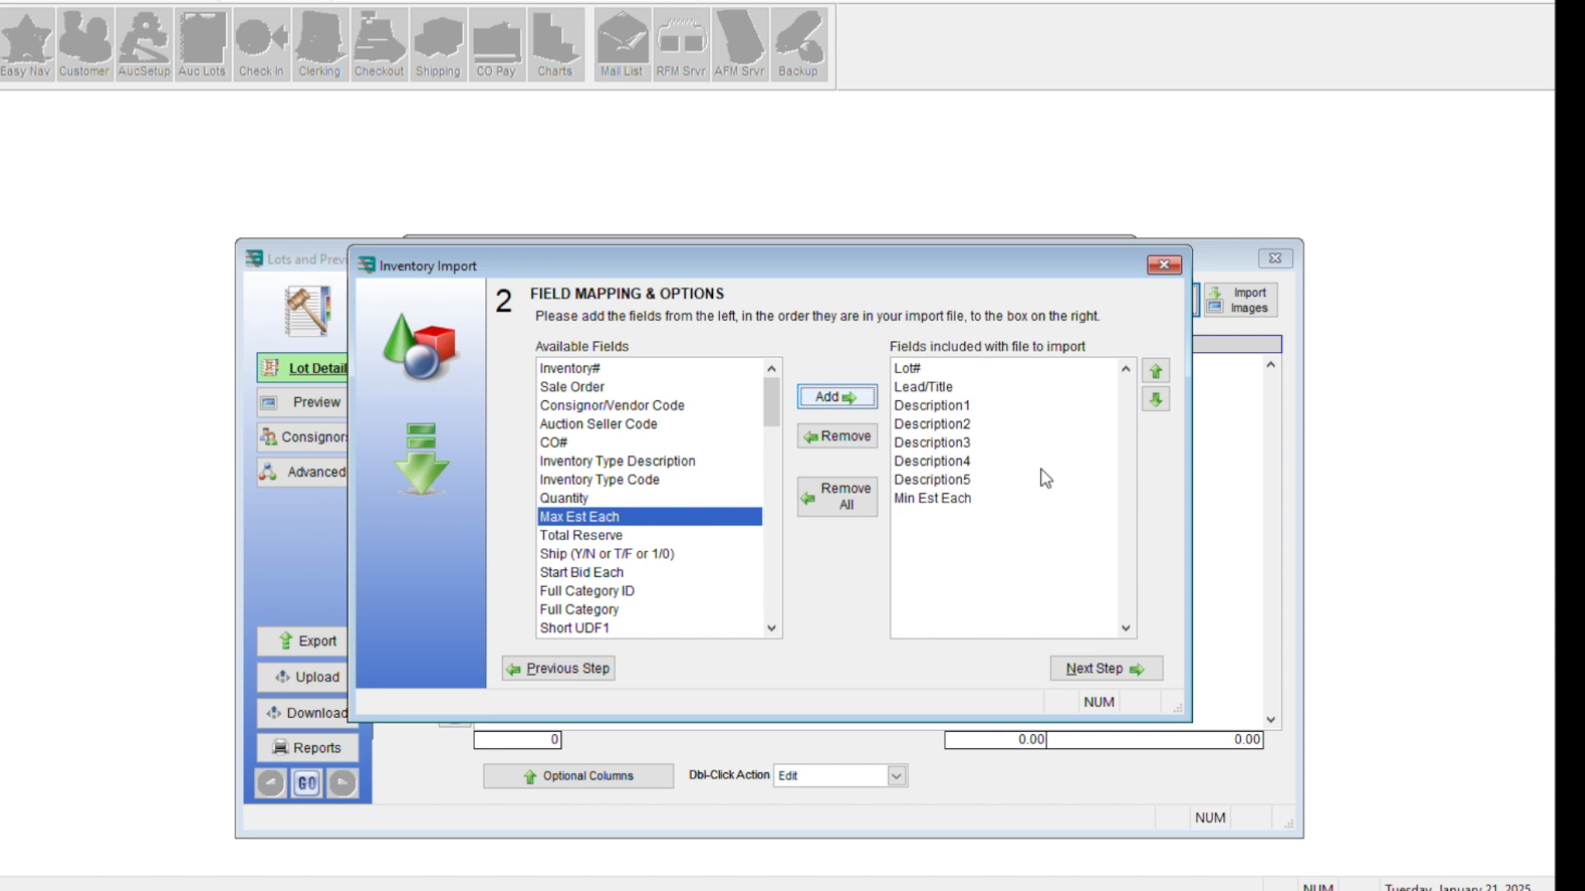
pyautogui.press('Return')
pyautogui.click(701, 405)
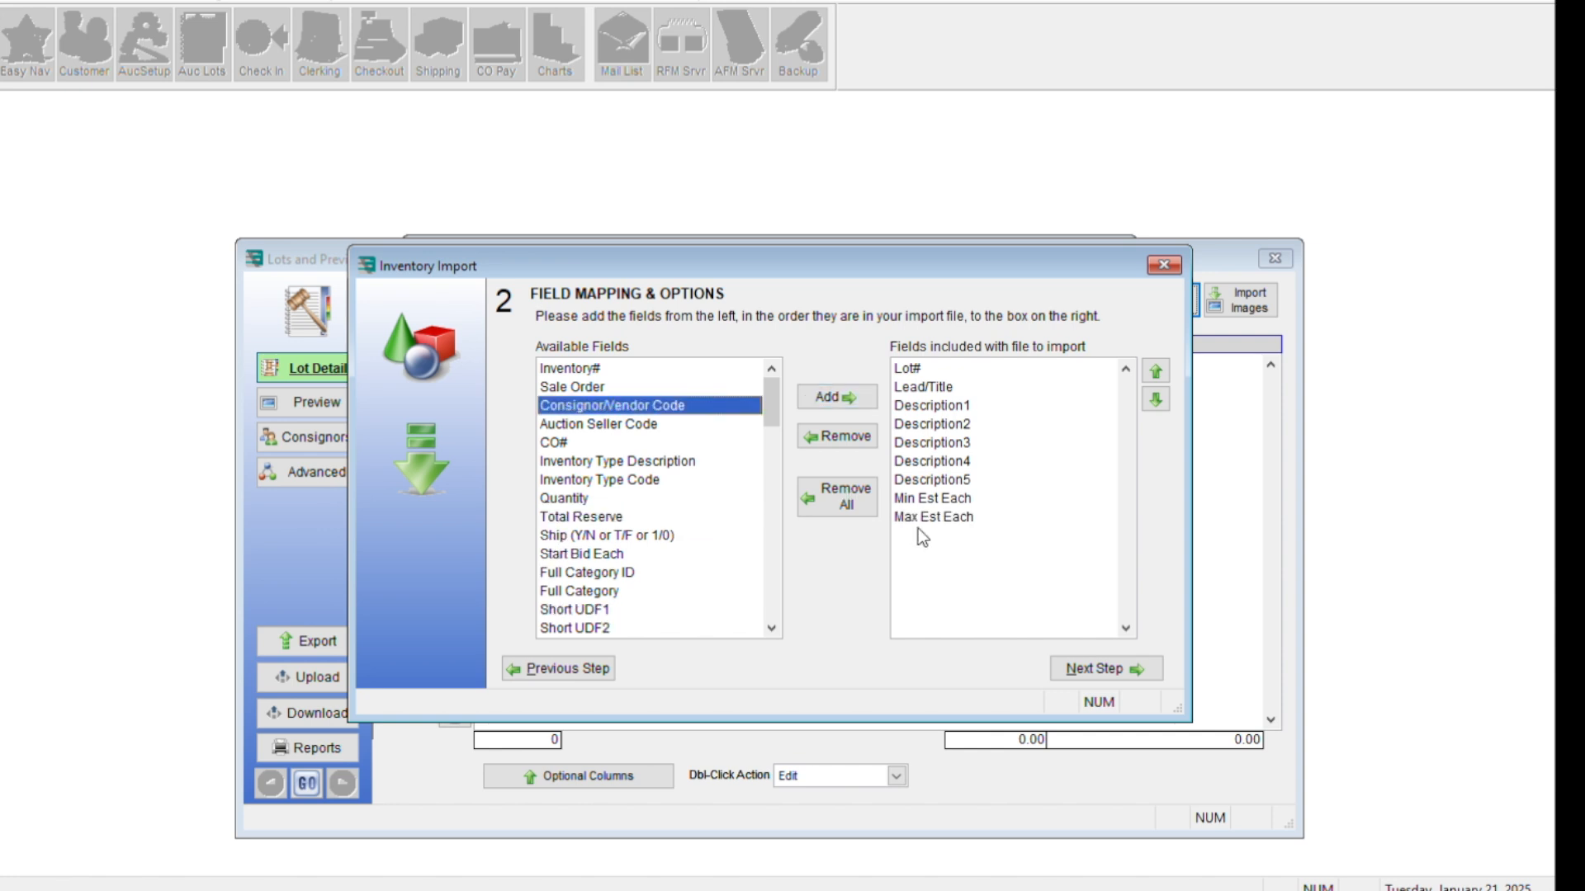
pyautogui.press('Return')
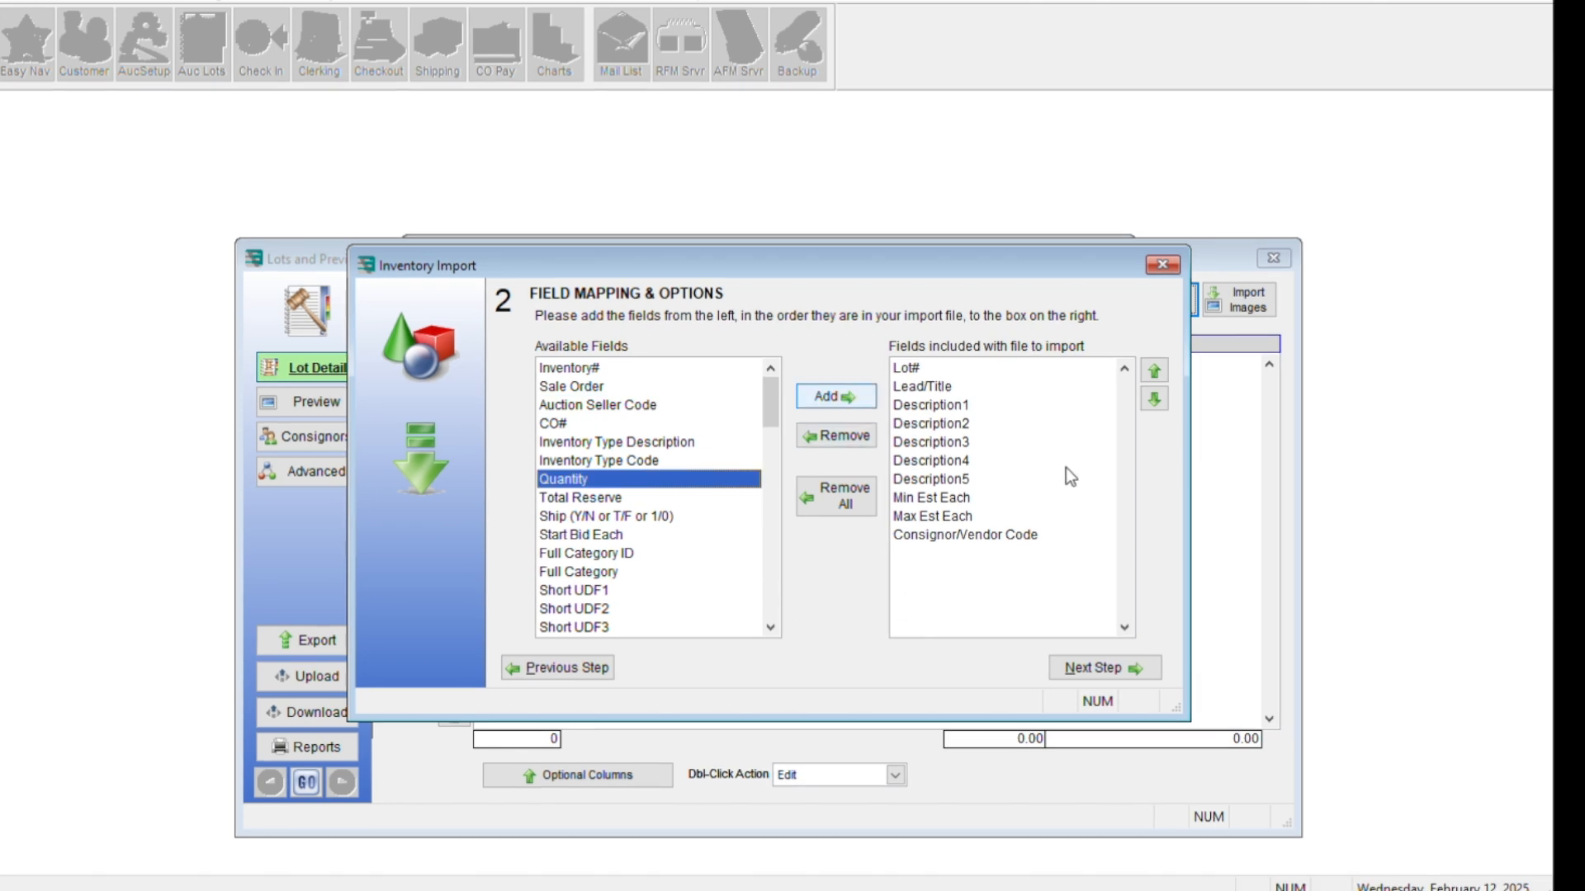
pyautogui.press('Return')
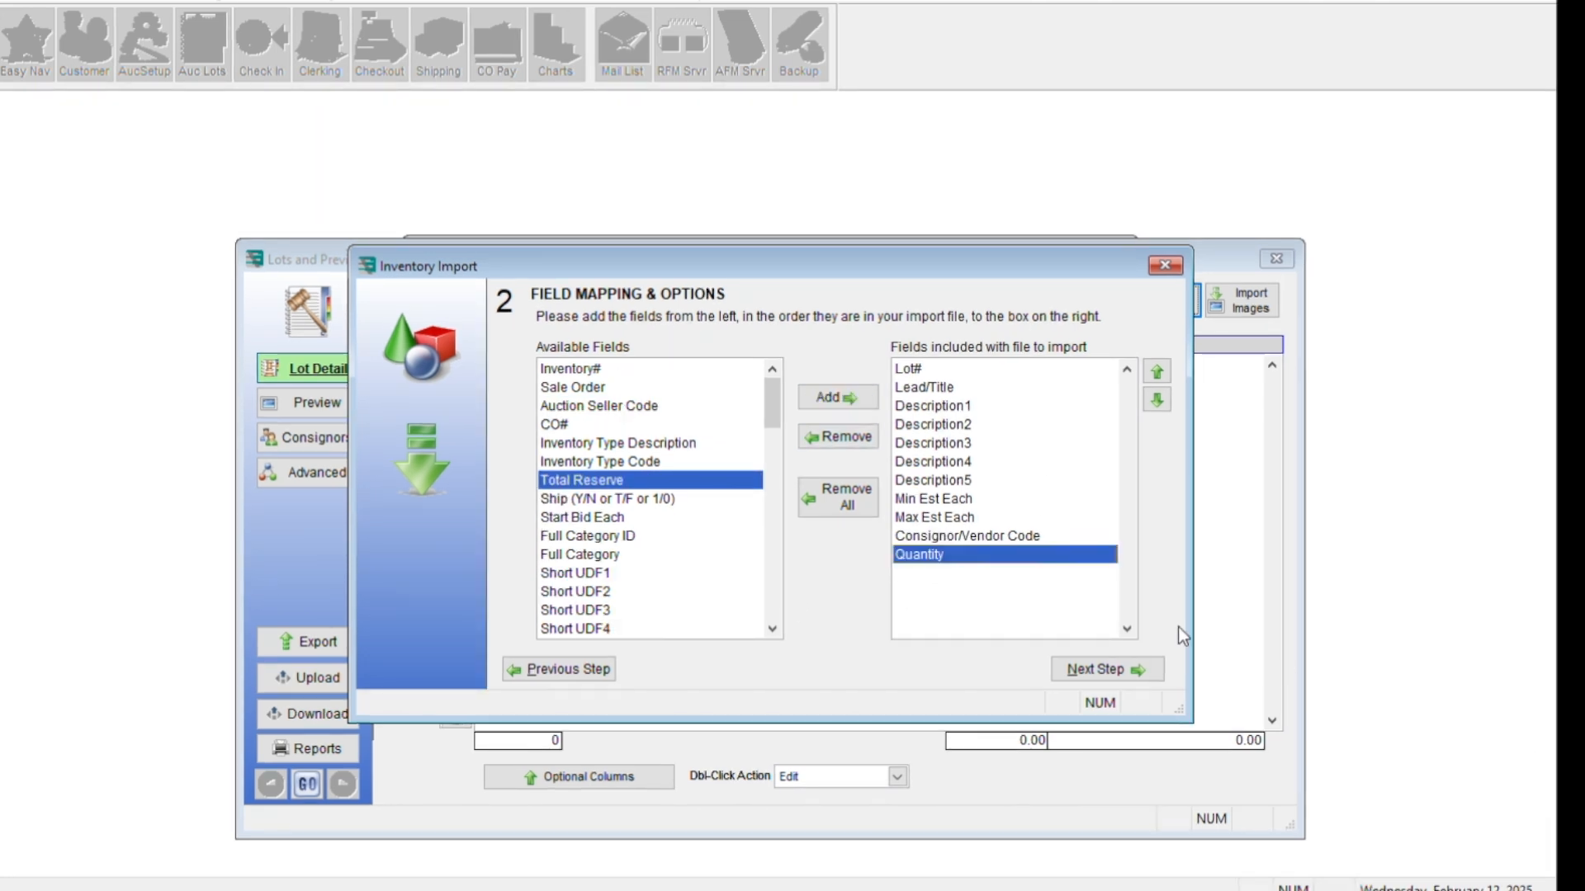
# Remove Max Est Each and Min Est Each from the included import fields
pyautogui.press('Up')
pyautogui.press('Up')
pyautogui.hotkey('shift', 'Tab')
pyautogui.hotkey('shift', 'Tab')
pyautogui.press('space')
pyautogui.press('Tab')
pyautogui.press('Tab')
pyautogui.press('Up')
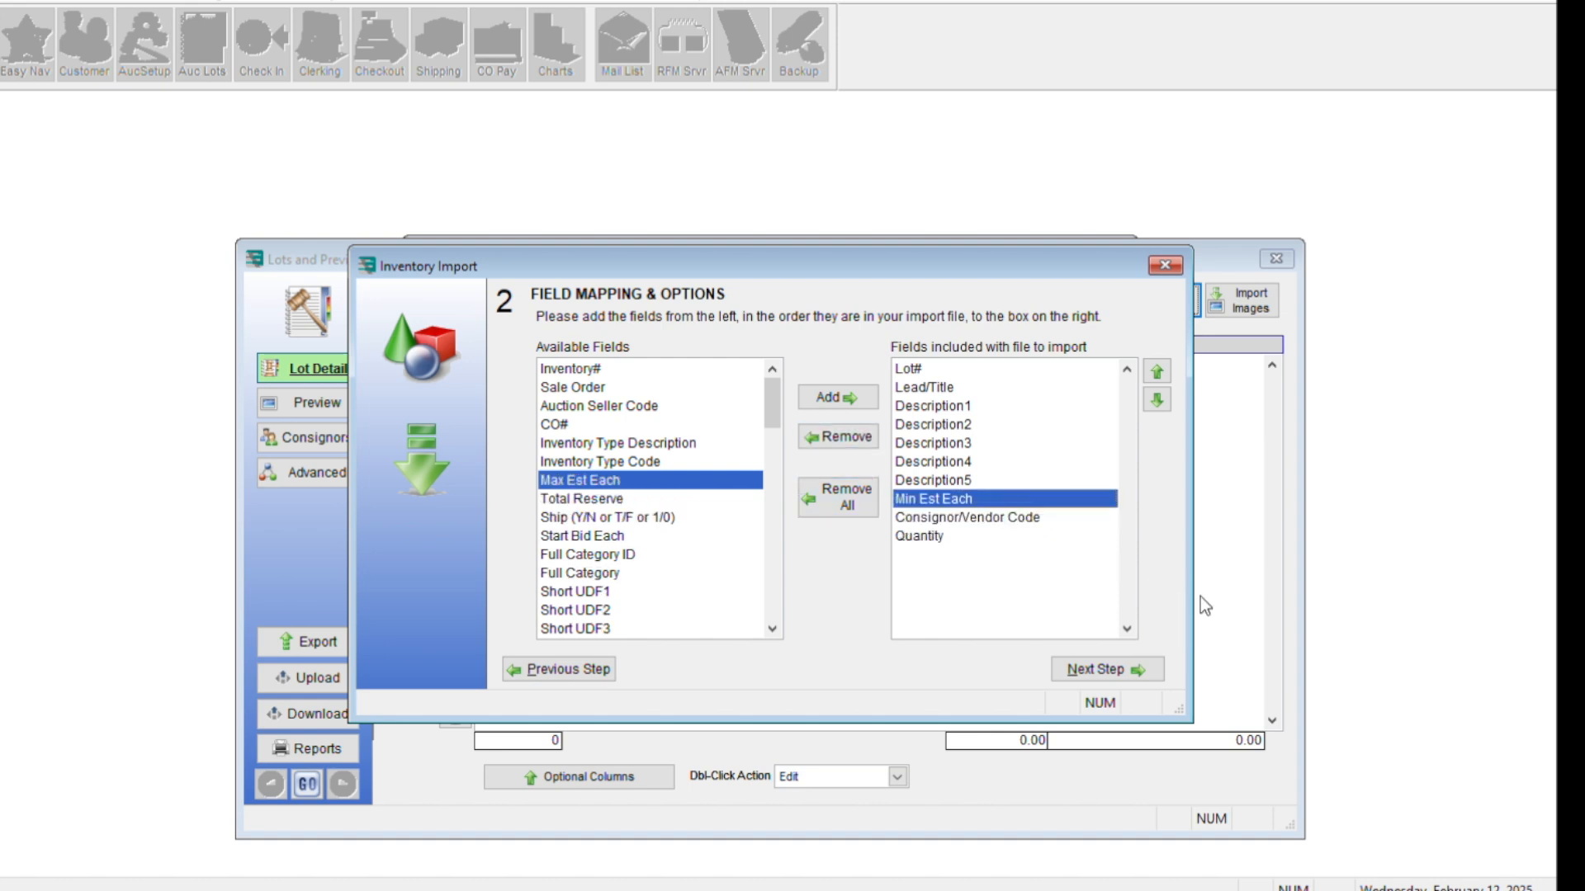
pyautogui.hotkey('shift', 'Tab')
pyautogui.hotkey('shift', 'Tab')
pyautogui.press('space')
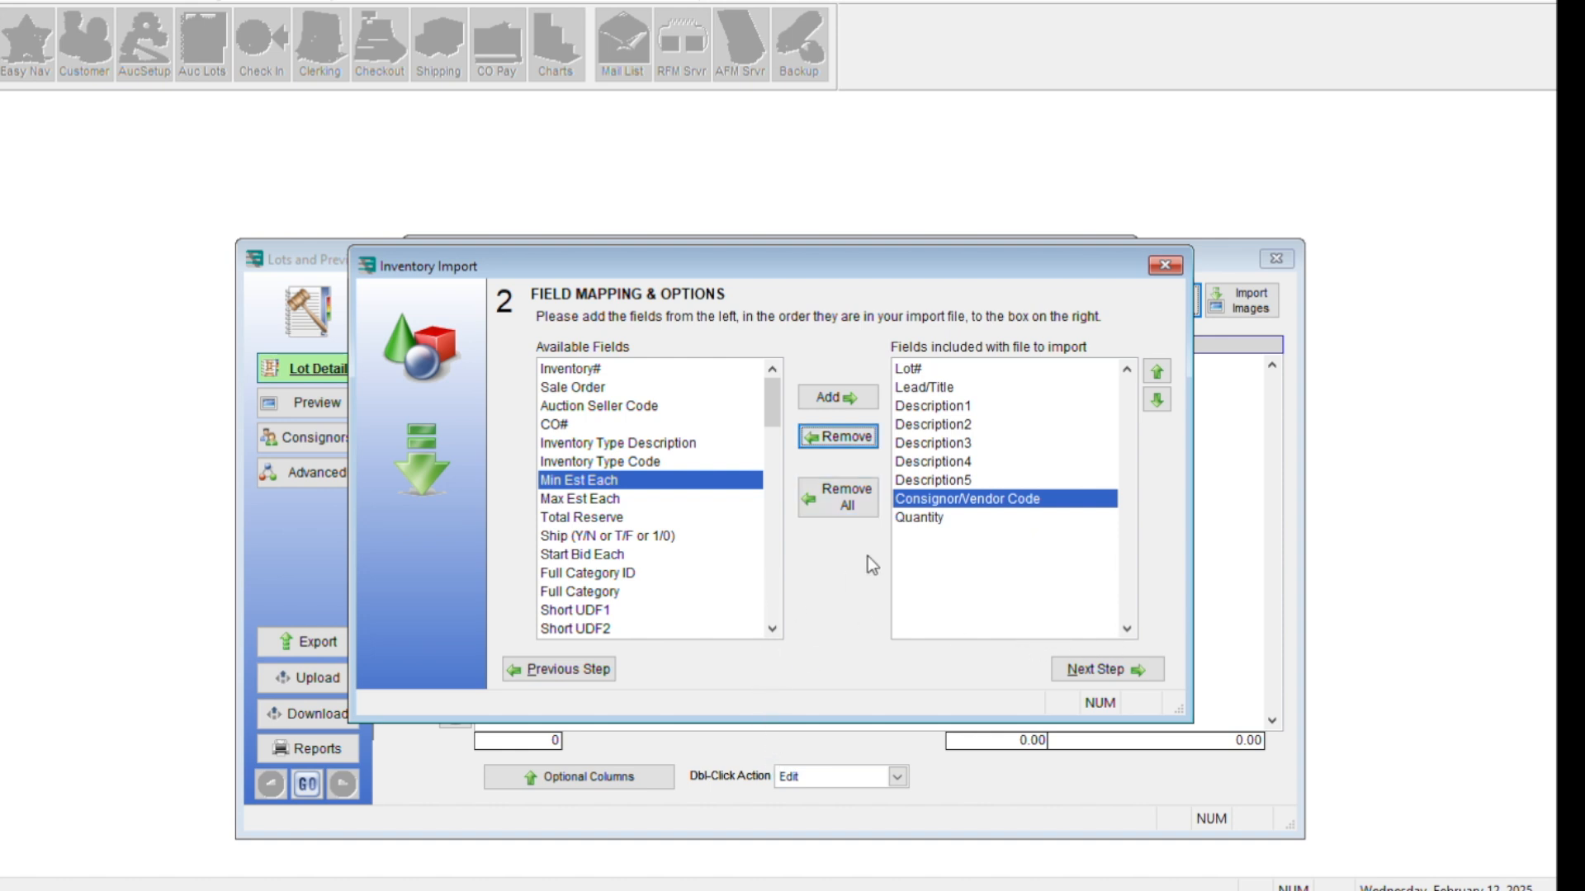
# Add two Ignore Column entries to the included import fields
pyautogui.scroll(-6, 868, 556)
pyautogui.moveTo(978, 594); pyautogui.dragTo(963, 739)
pyautogui.click(660, 463)
pyautogui.click(838, 397)
pyautogui.click(838, 397)
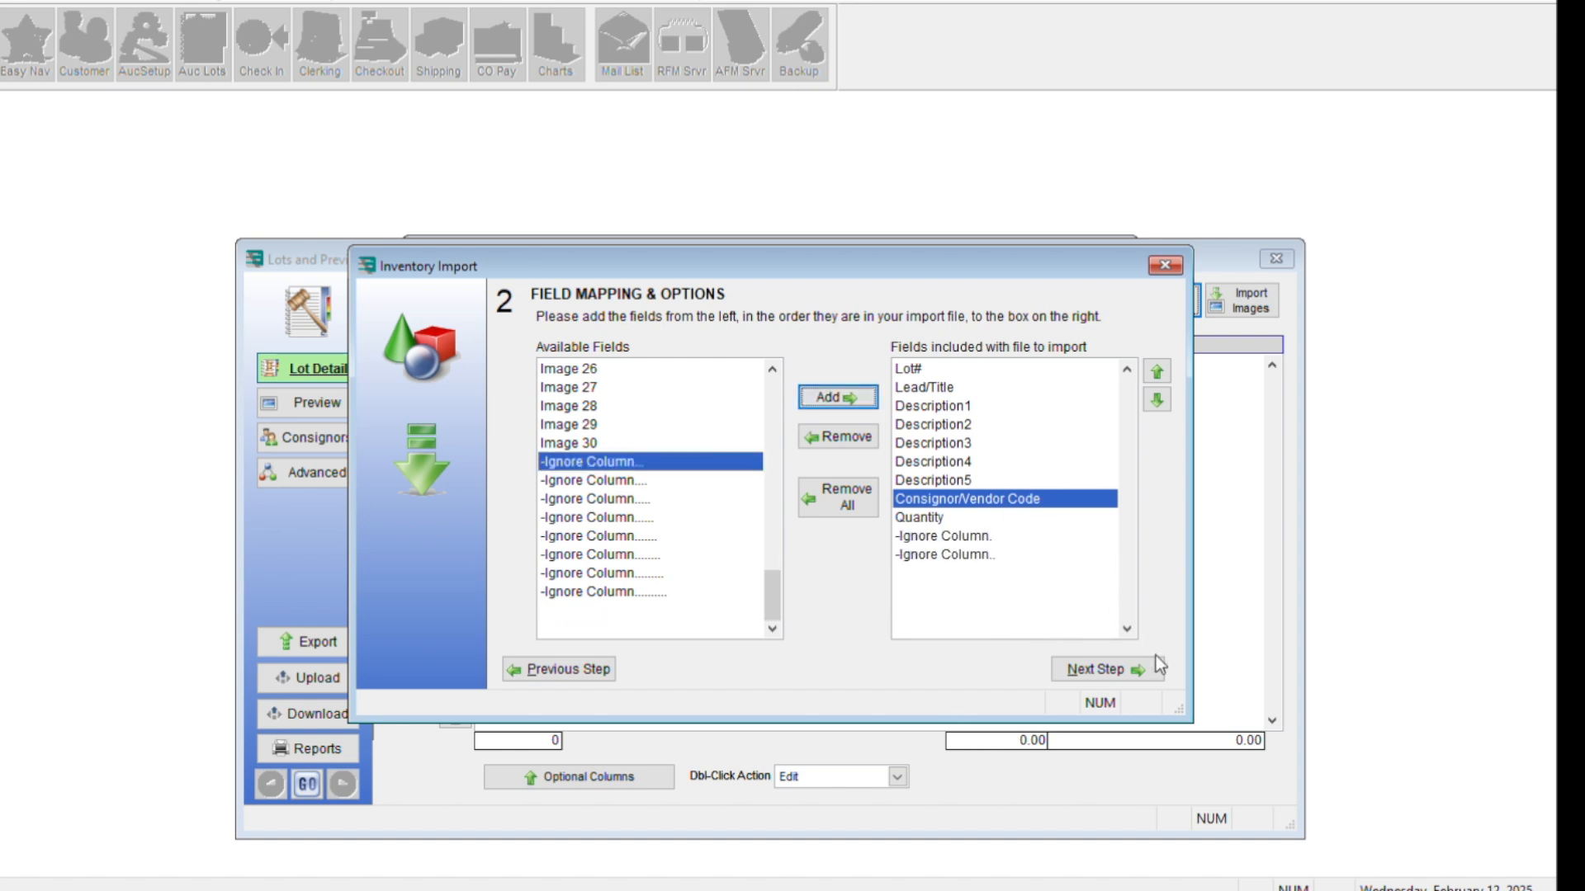
# Move both Ignore Column entries up so they sit between Description5 and Consignor/Vendor Code
pyautogui.click(929, 536)
pyautogui.click(1158, 371)
pyautogui.click(1157, 371)
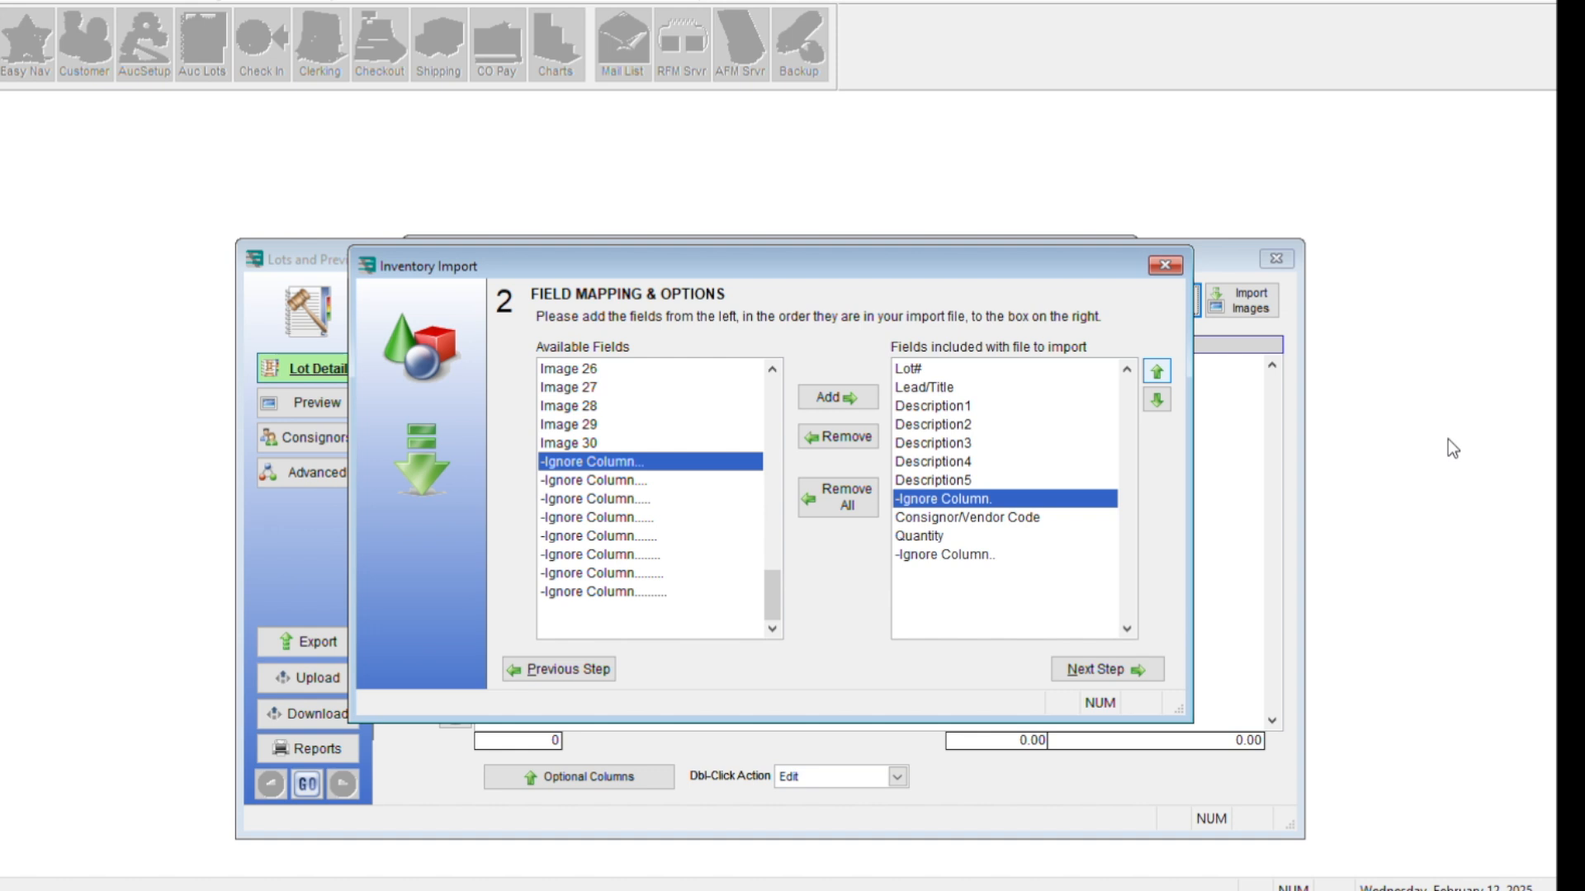
pyautogui.click(1007, 555)
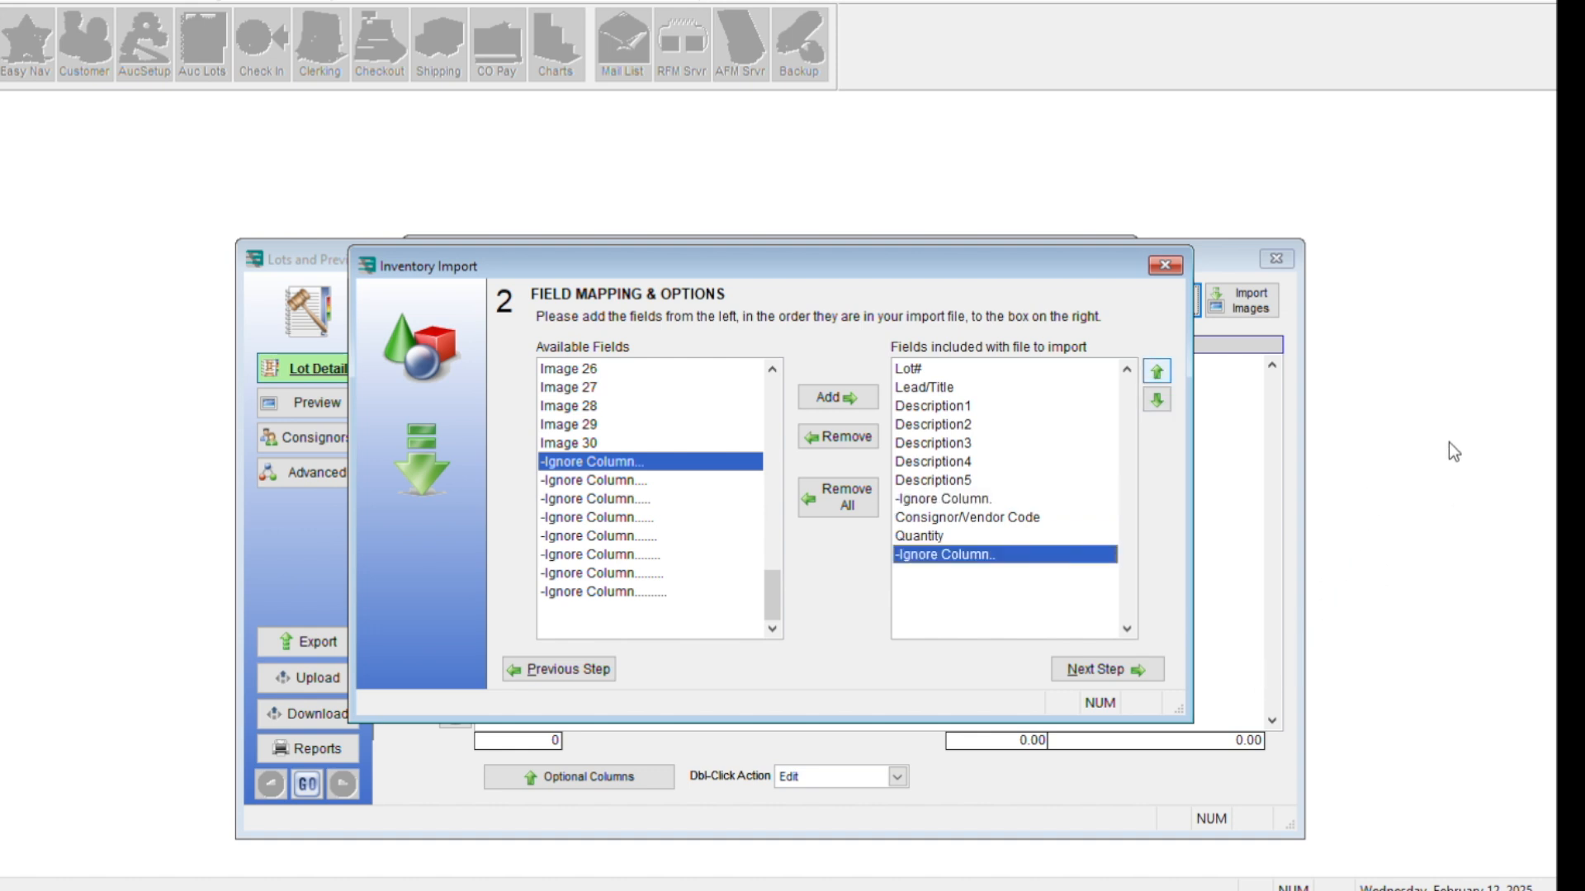
pyautogui.click(1158, 372)
pyautogui.click(1157, 371)
pyautogui.click(1007, 554)
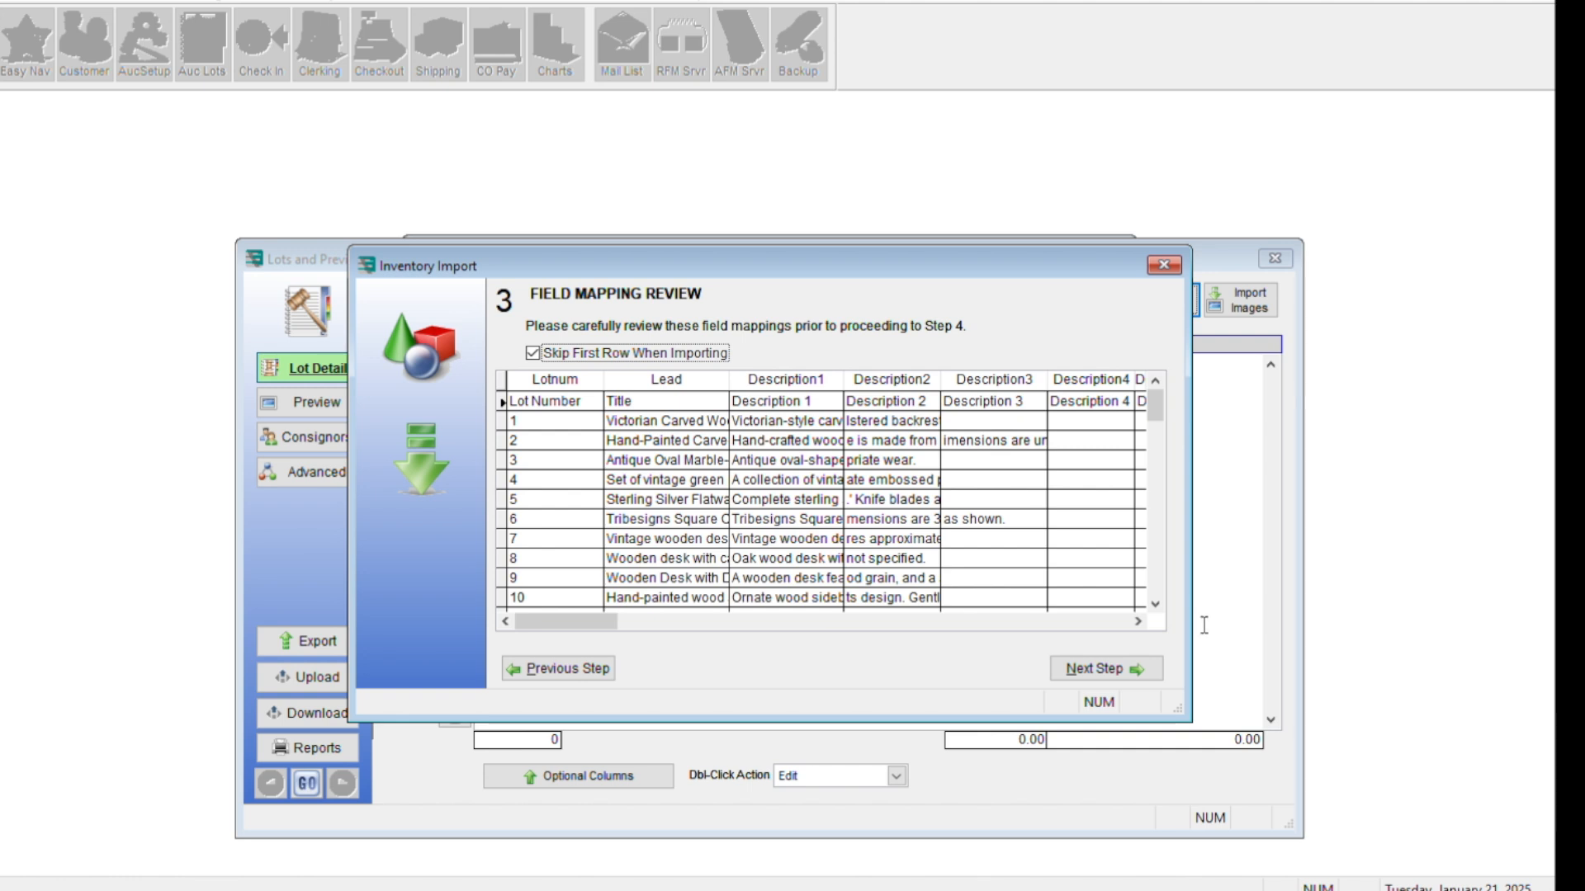
# Review the mapped columns with Skip First Row When Importing enabled, and proceed to the miscellaneous options
pyautogui.click(601, 622)
pyautogui.moveTo(810, 763); pyautogui.dragTo(1289, 768)
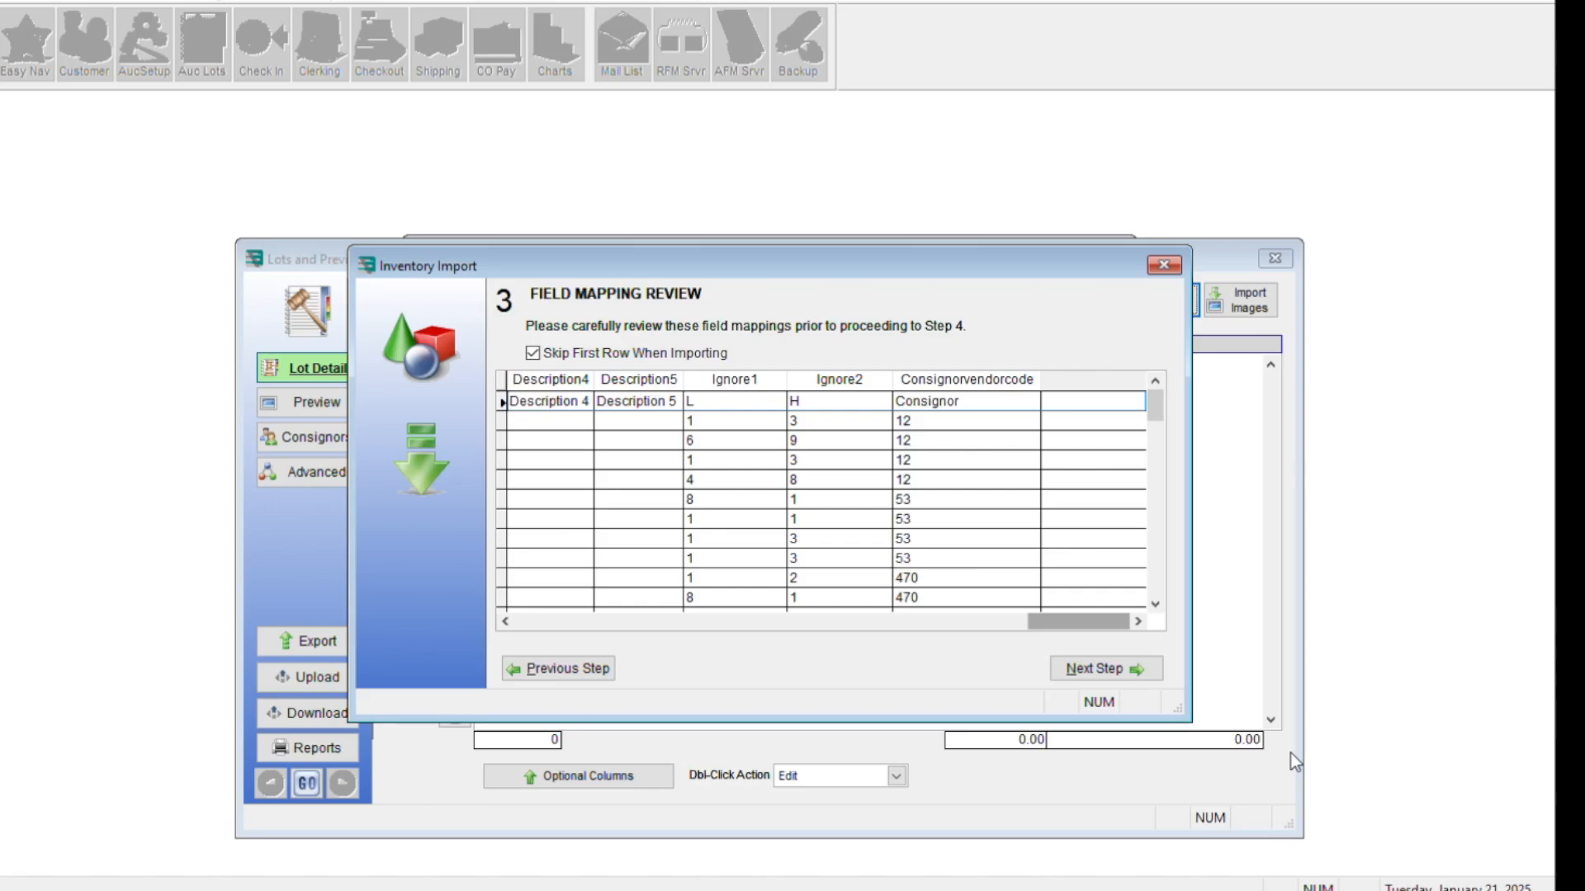
pyautogui.moveTo(1299, 747); pyautogui.dragTo(641, 692)
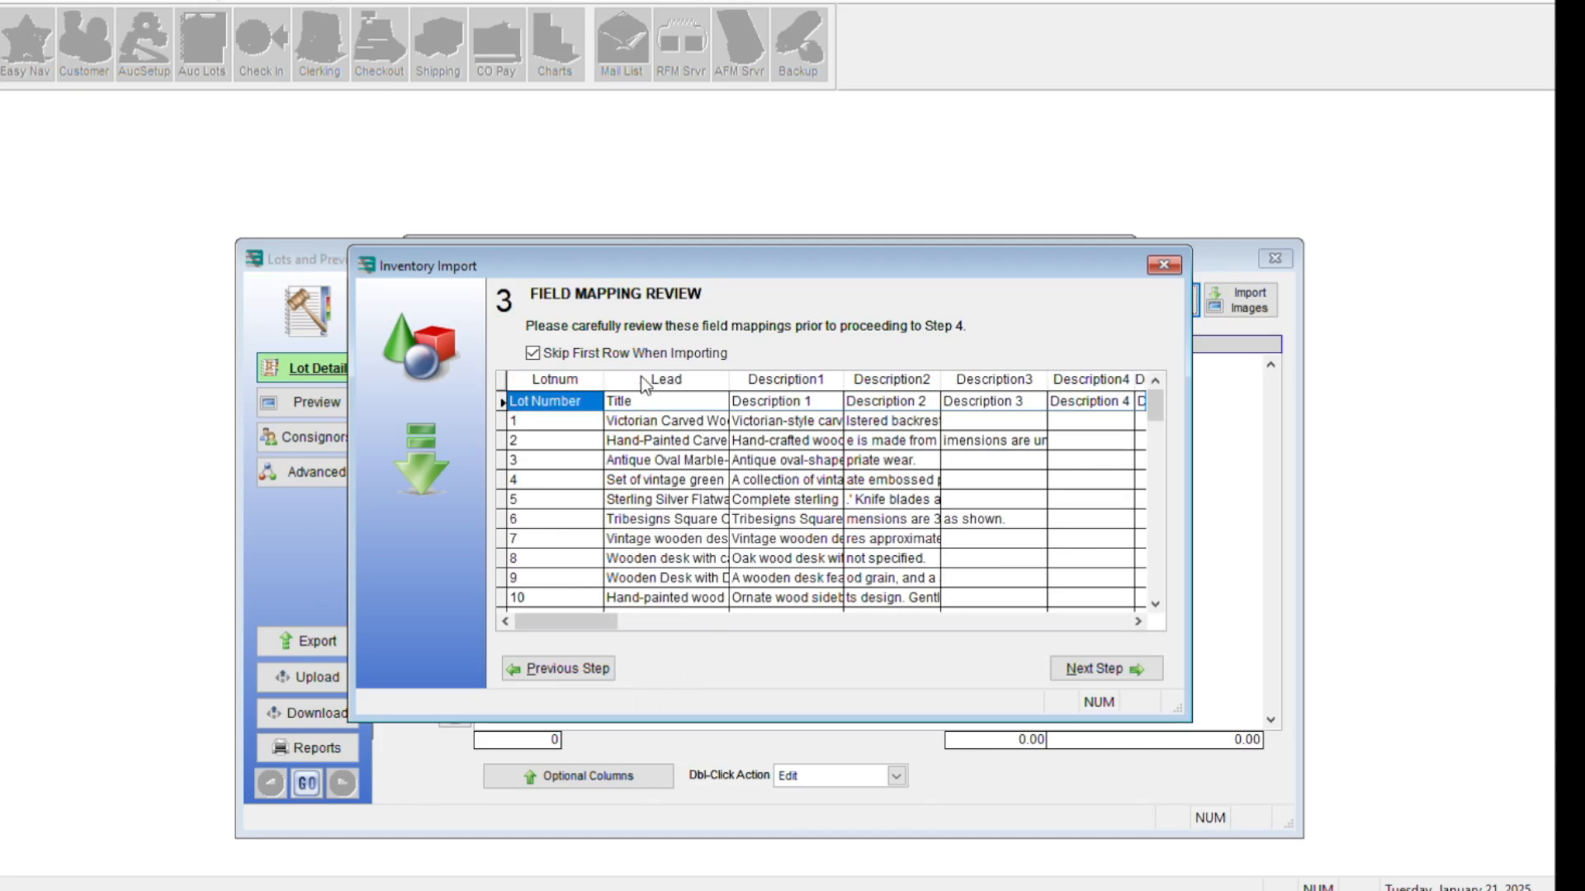
pyautogui.click(533, 353)
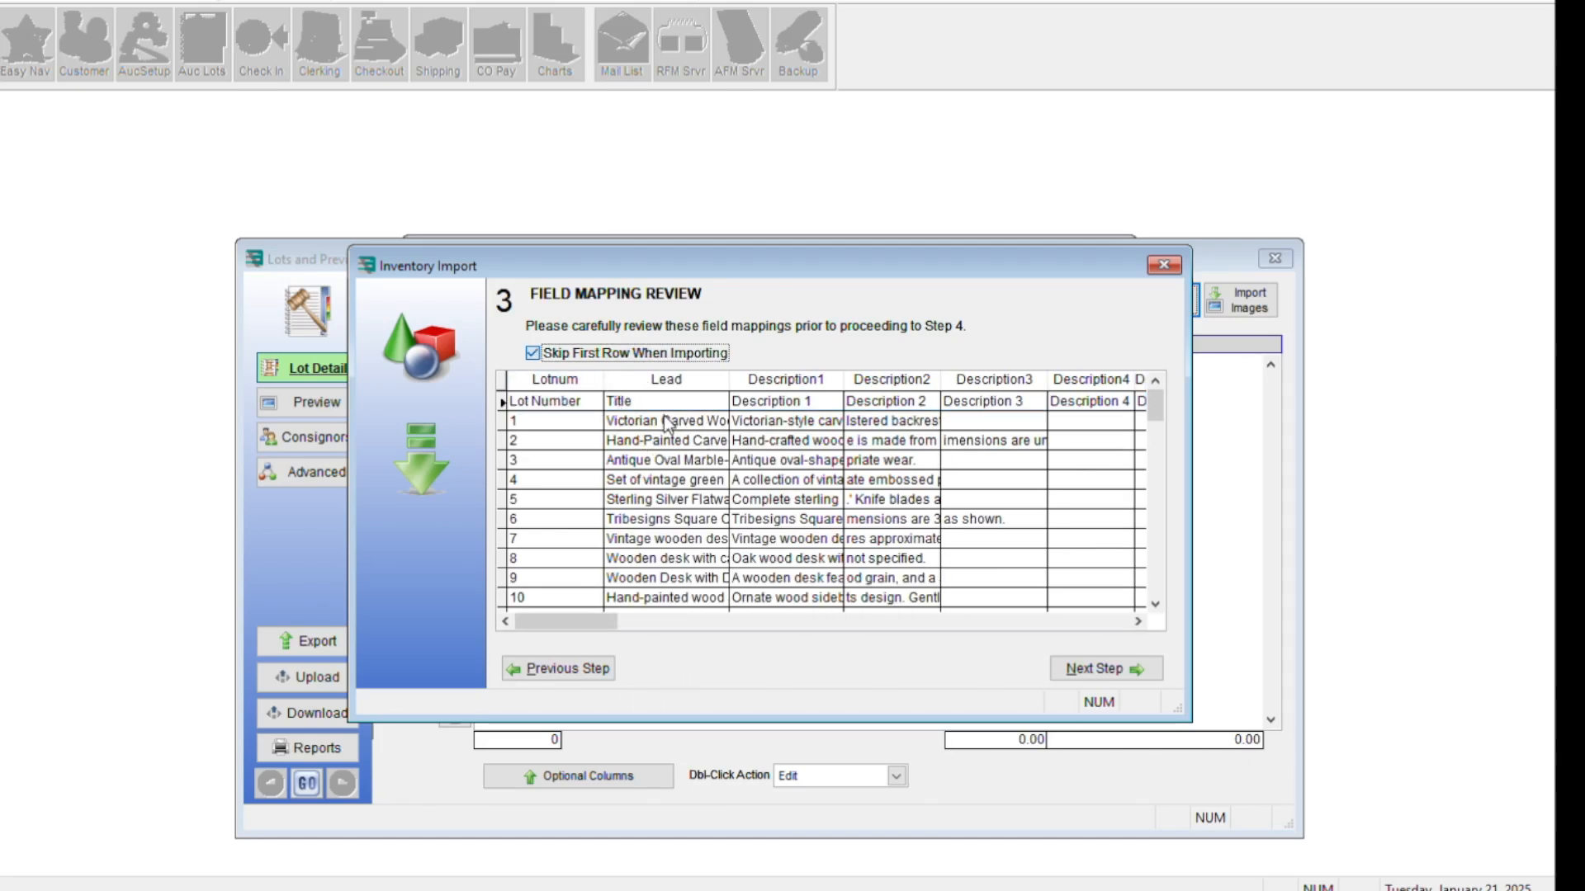
pyautogui.click(534, 353)
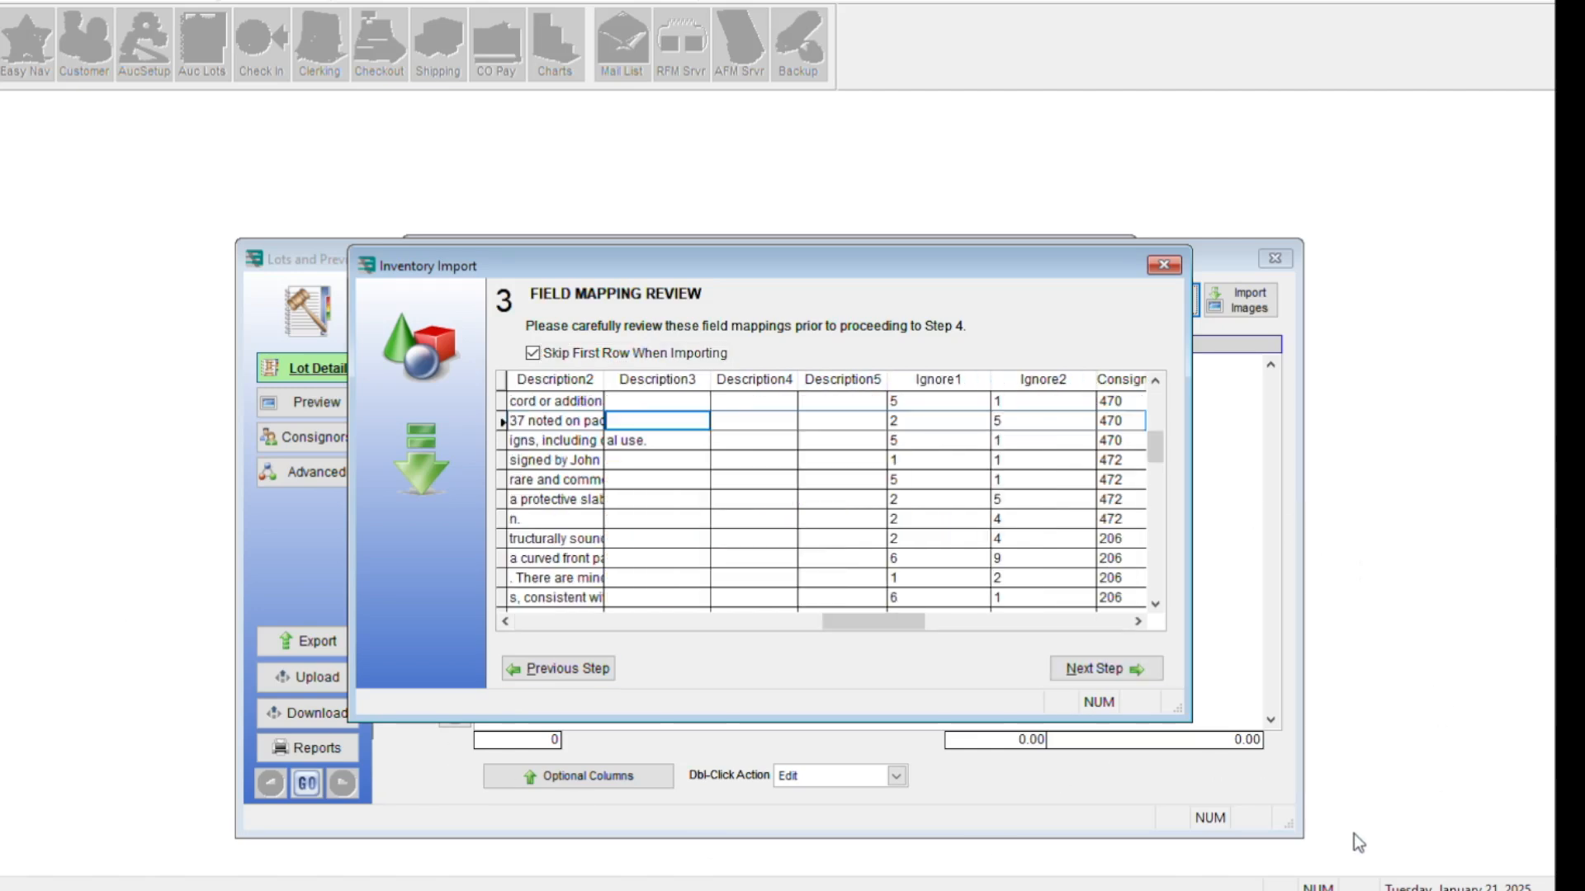
pyautogui.click(1105, 668)
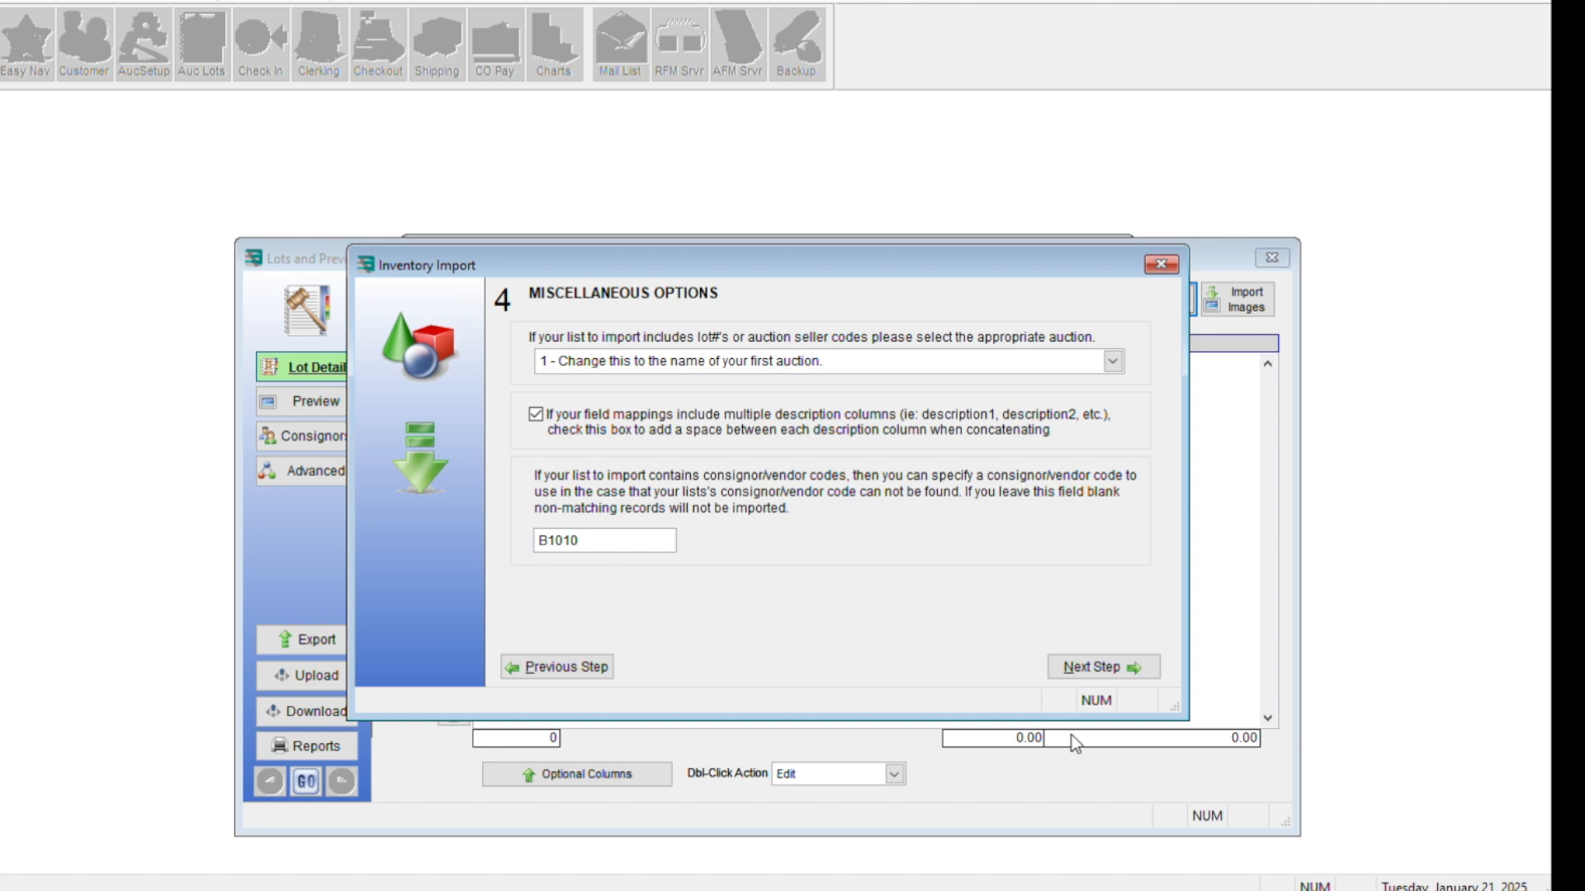
# Turn off adding a space between the description columns and continue to the image options
pyautogui.click(678, 495)
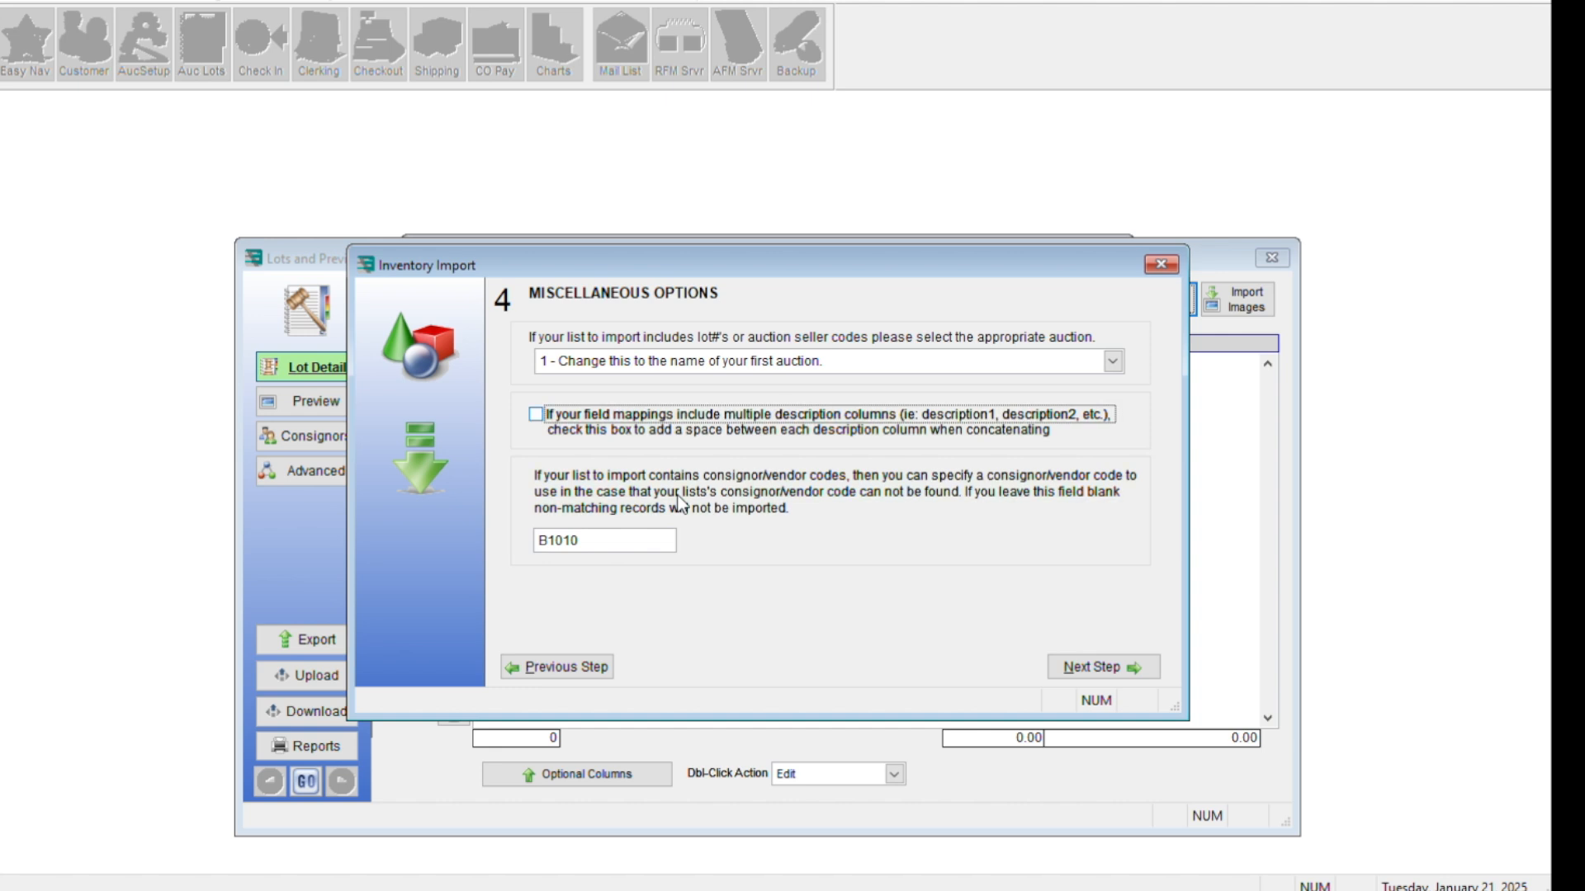
pyautogui.doubleClick(651, 539)
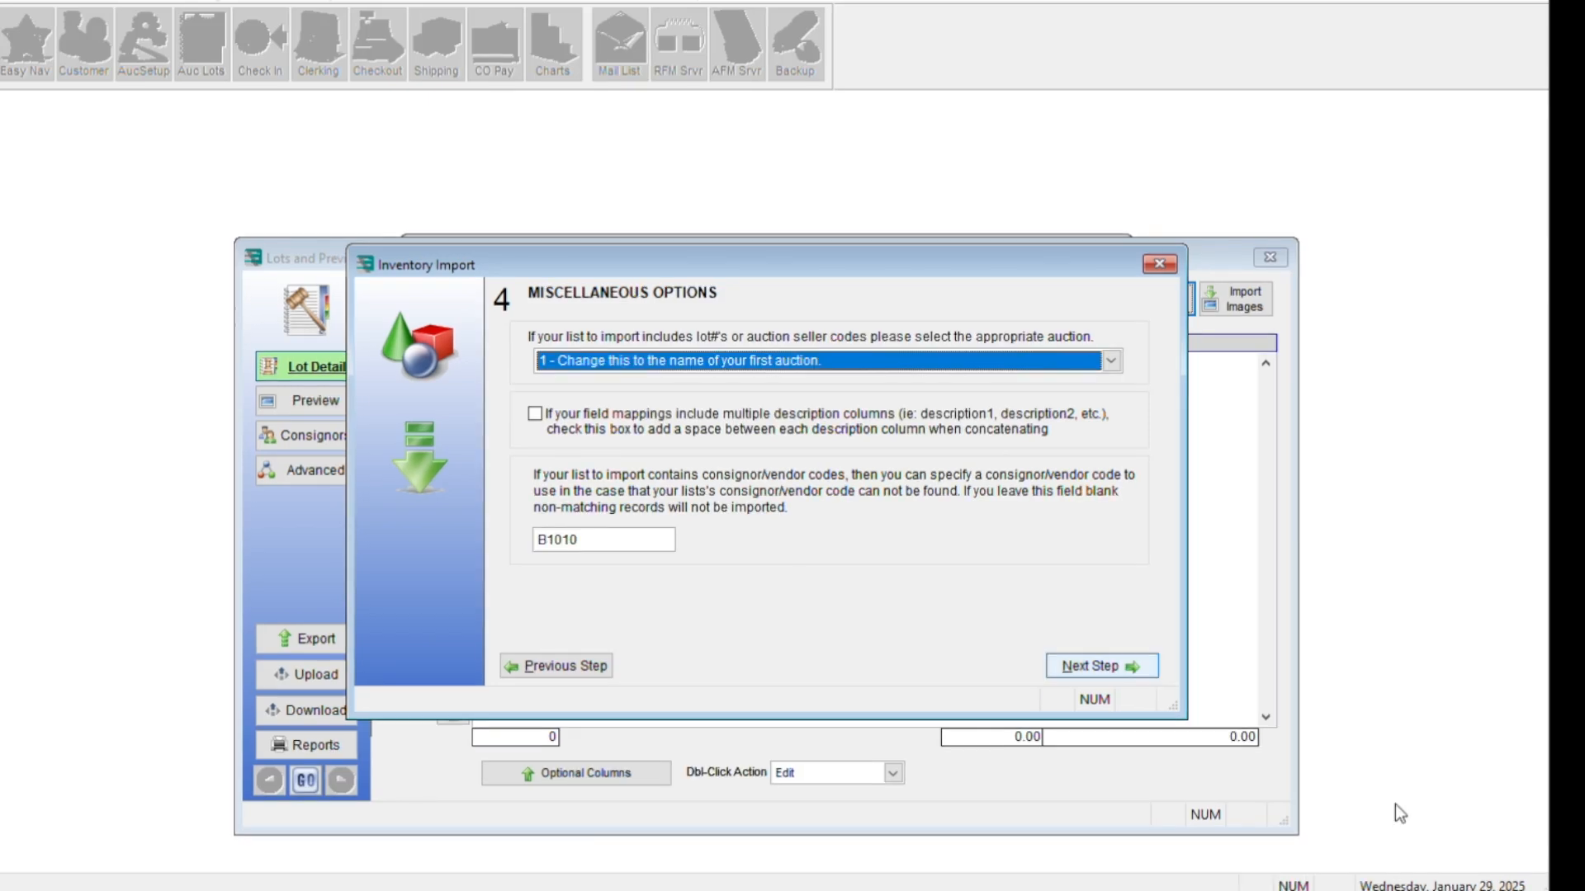
pyautogui.press('Return')
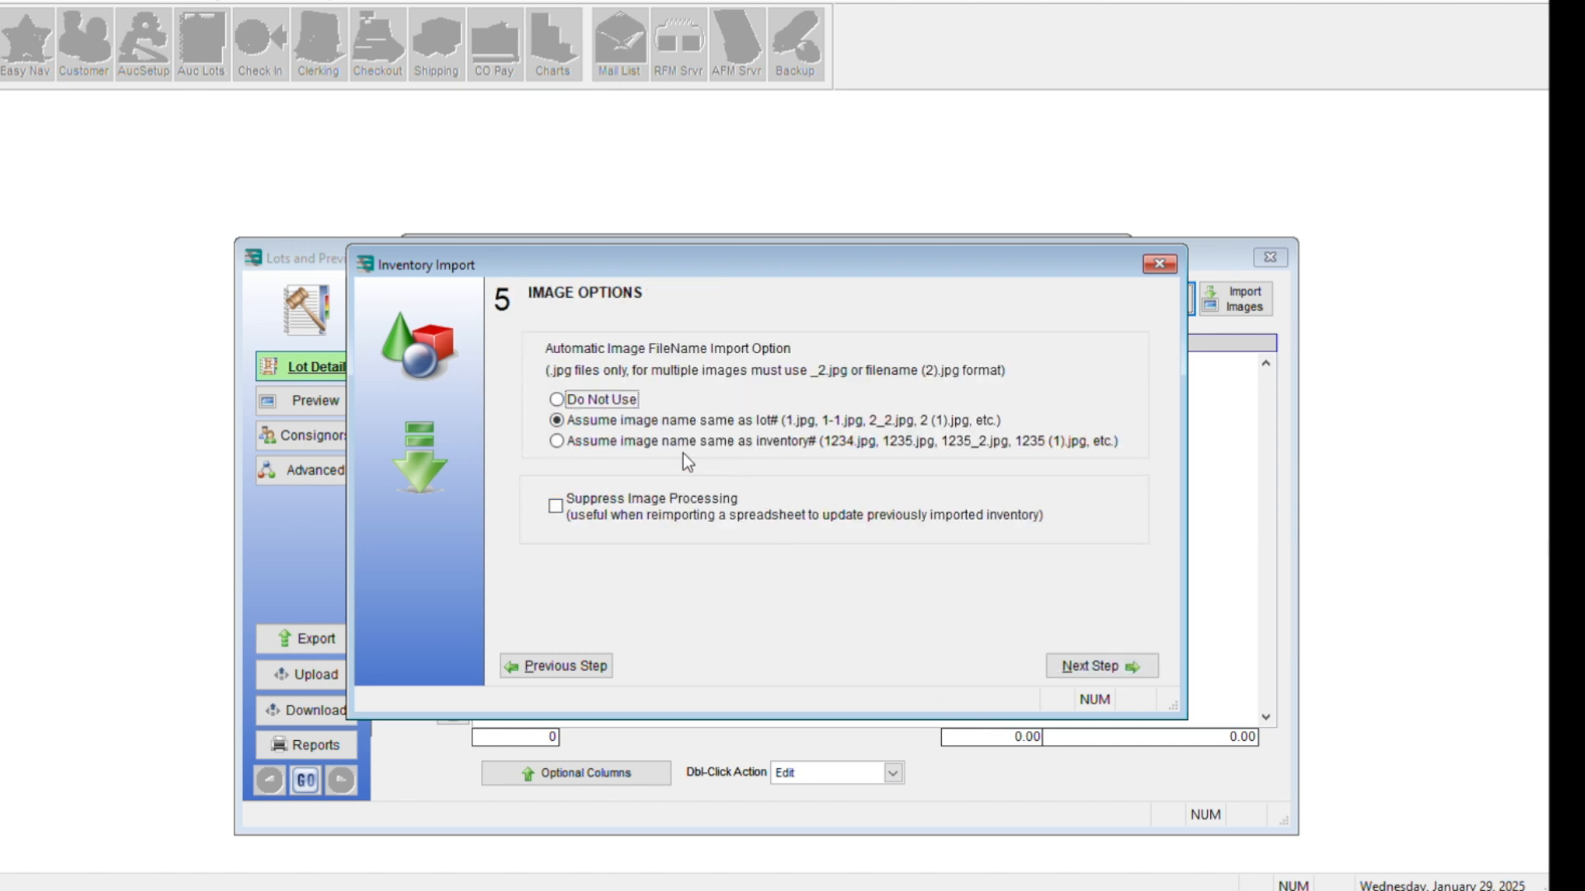
# Set the automatic image filename import option to Do Not Use and run the inventory import
pyautogui.press('space')
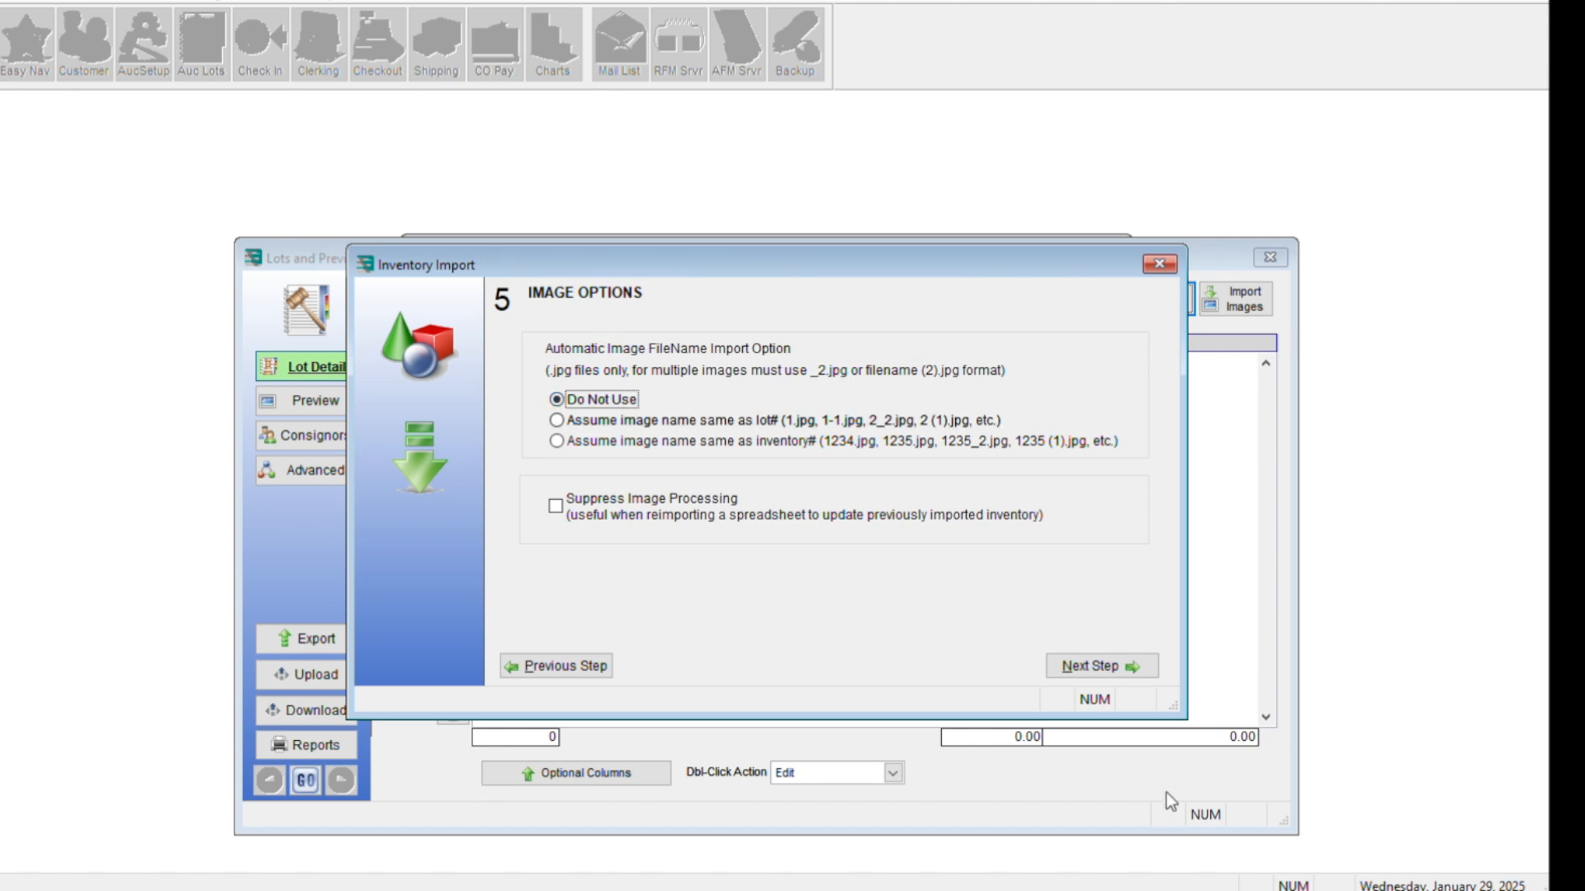
pyautogui.press('Return')
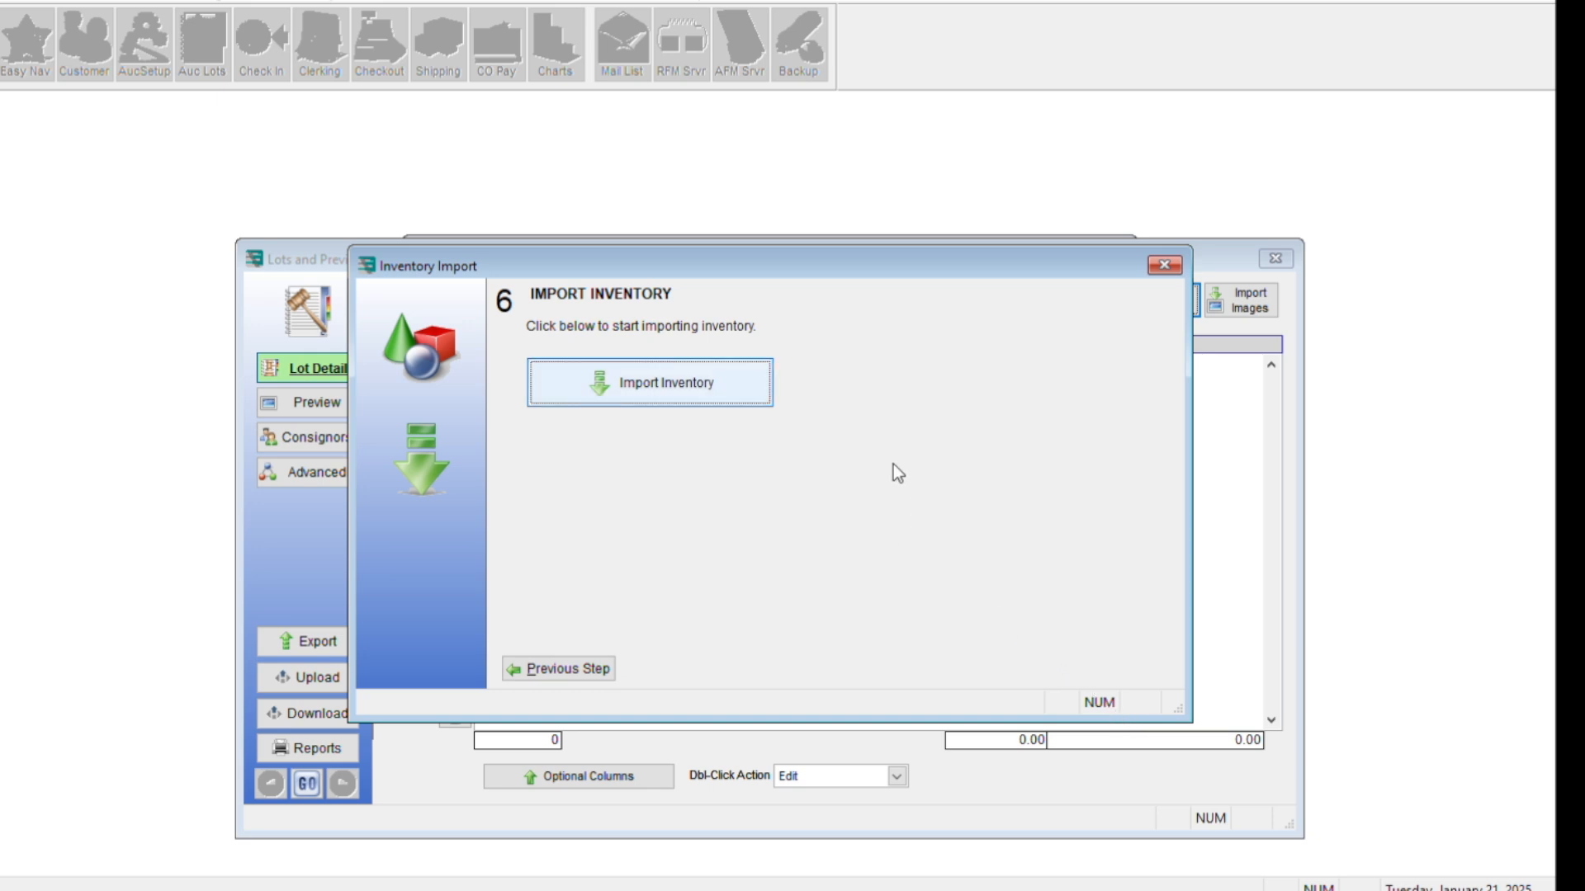
pyautogui.press('Return')
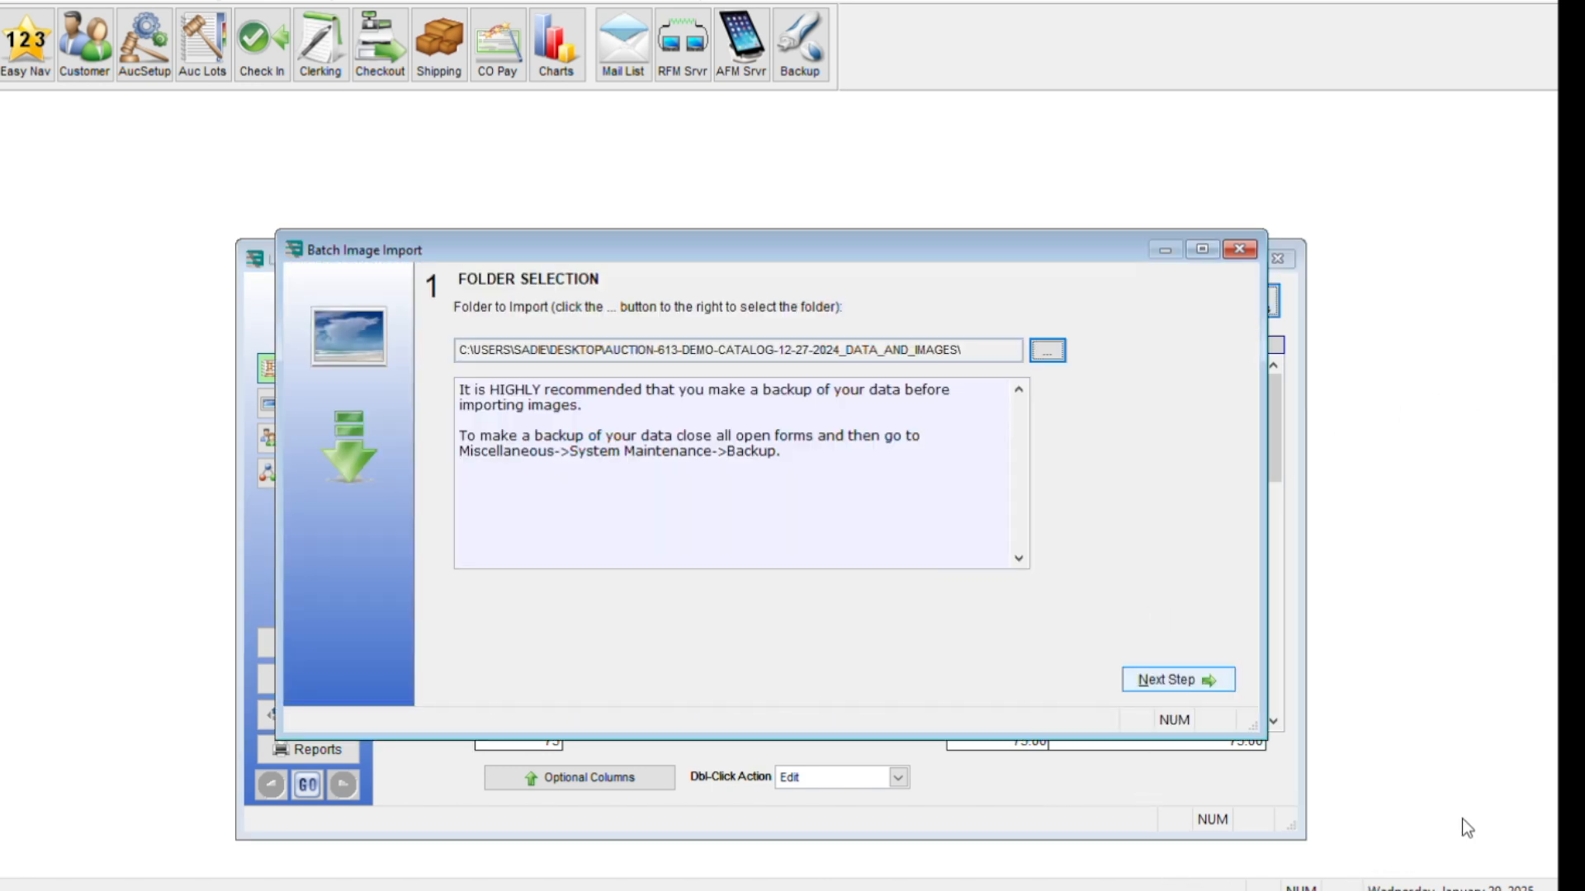
# Accept the image folder, keep assignment by Auction + Lot # with images appended to existing ones, and continue to the auto-assign options
pyautogui.hotkey('alt', 'n')
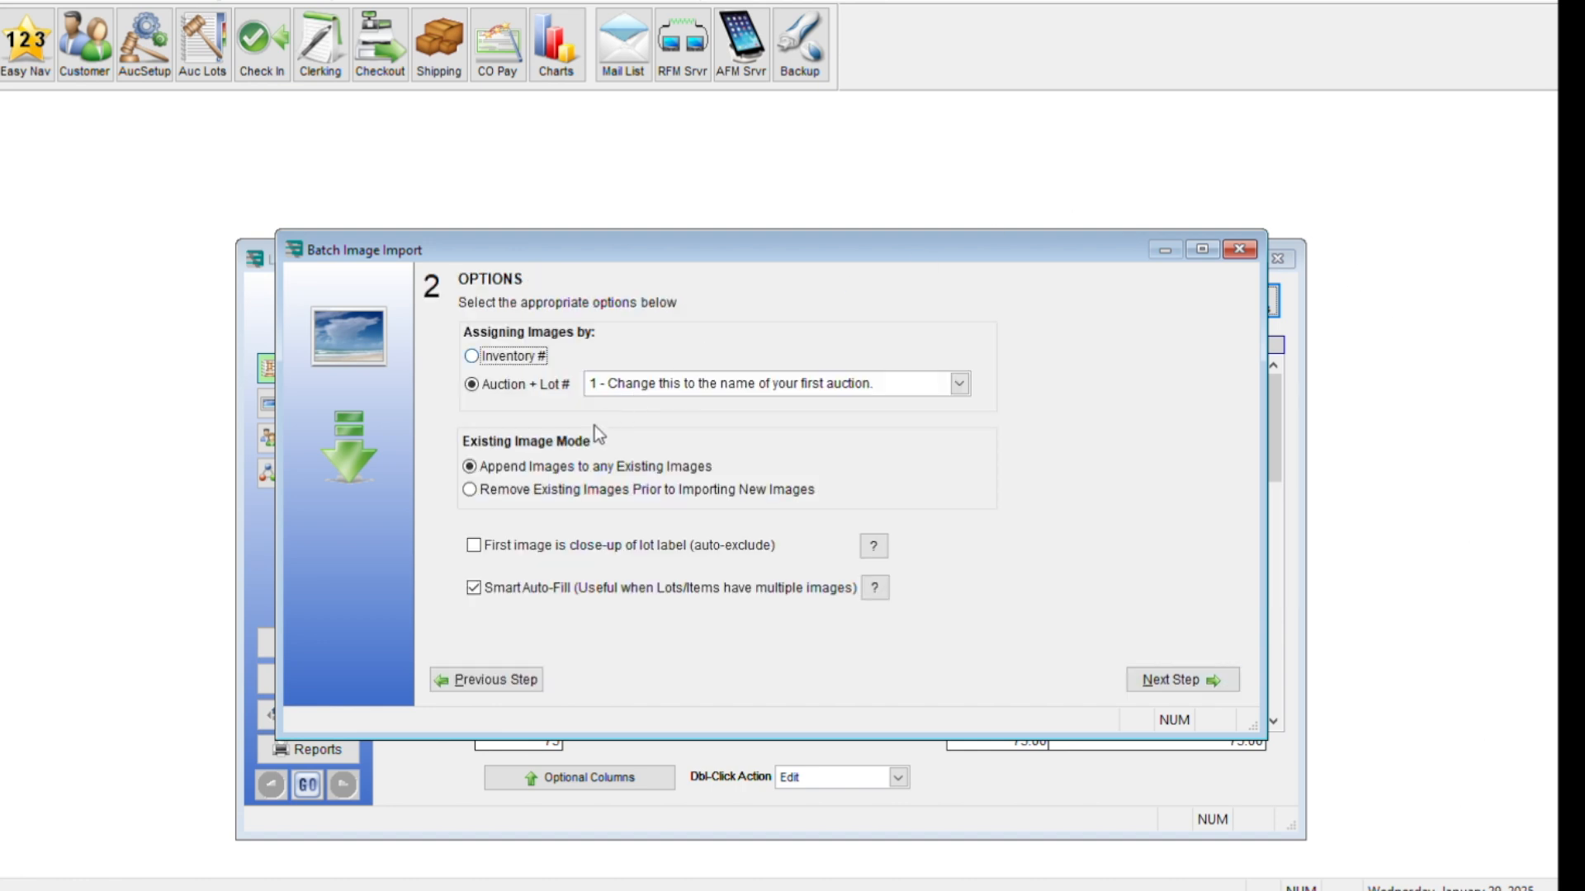
pyautogui.press('Tab')
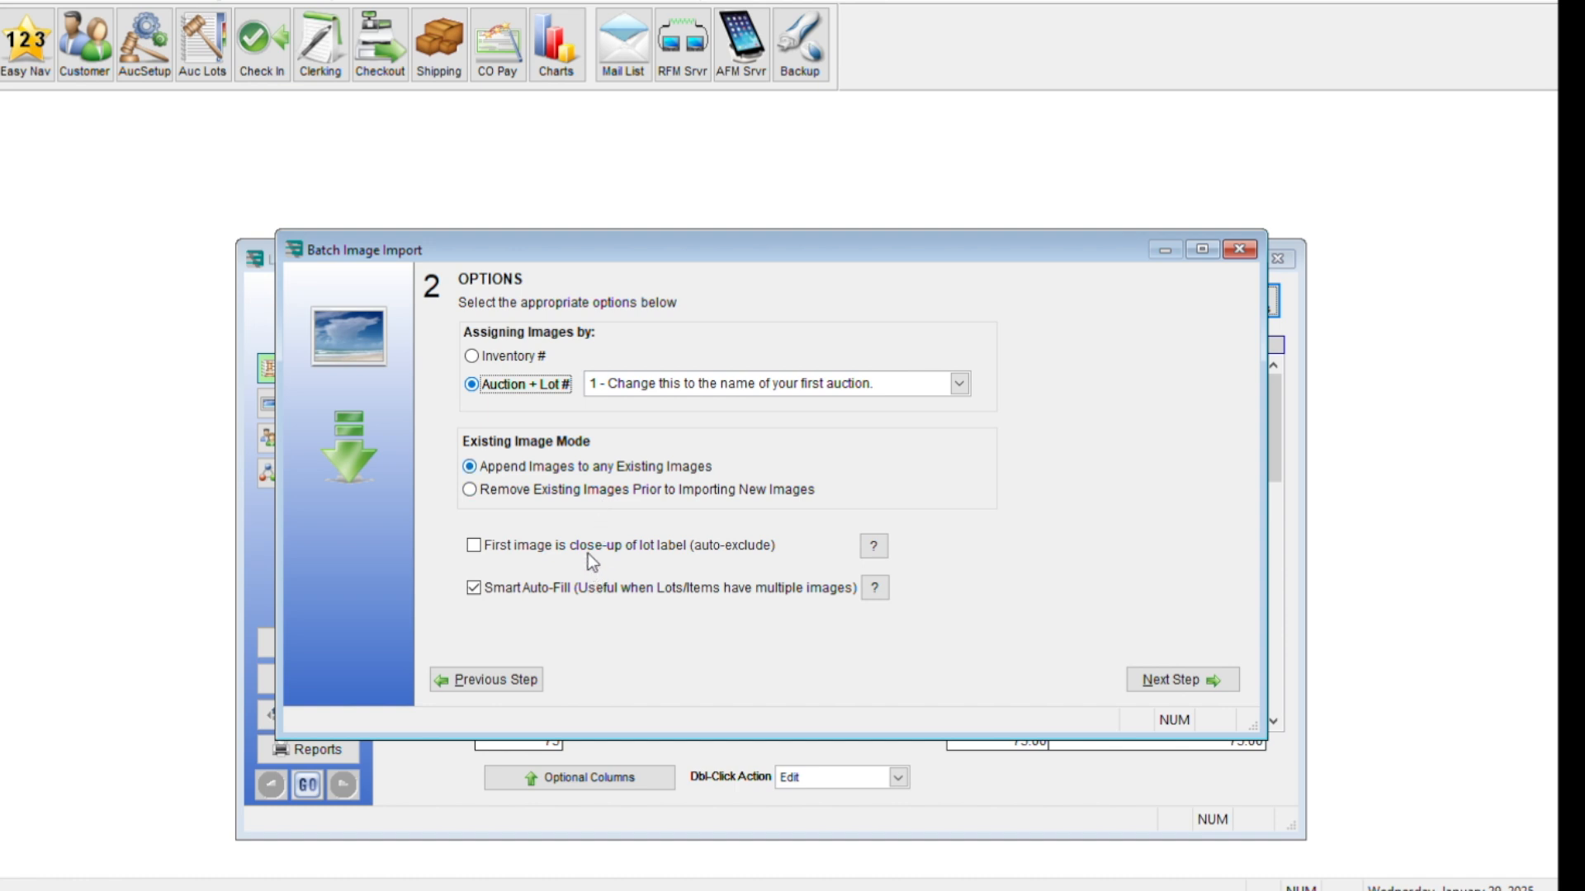
pyautogui.press('Tab')
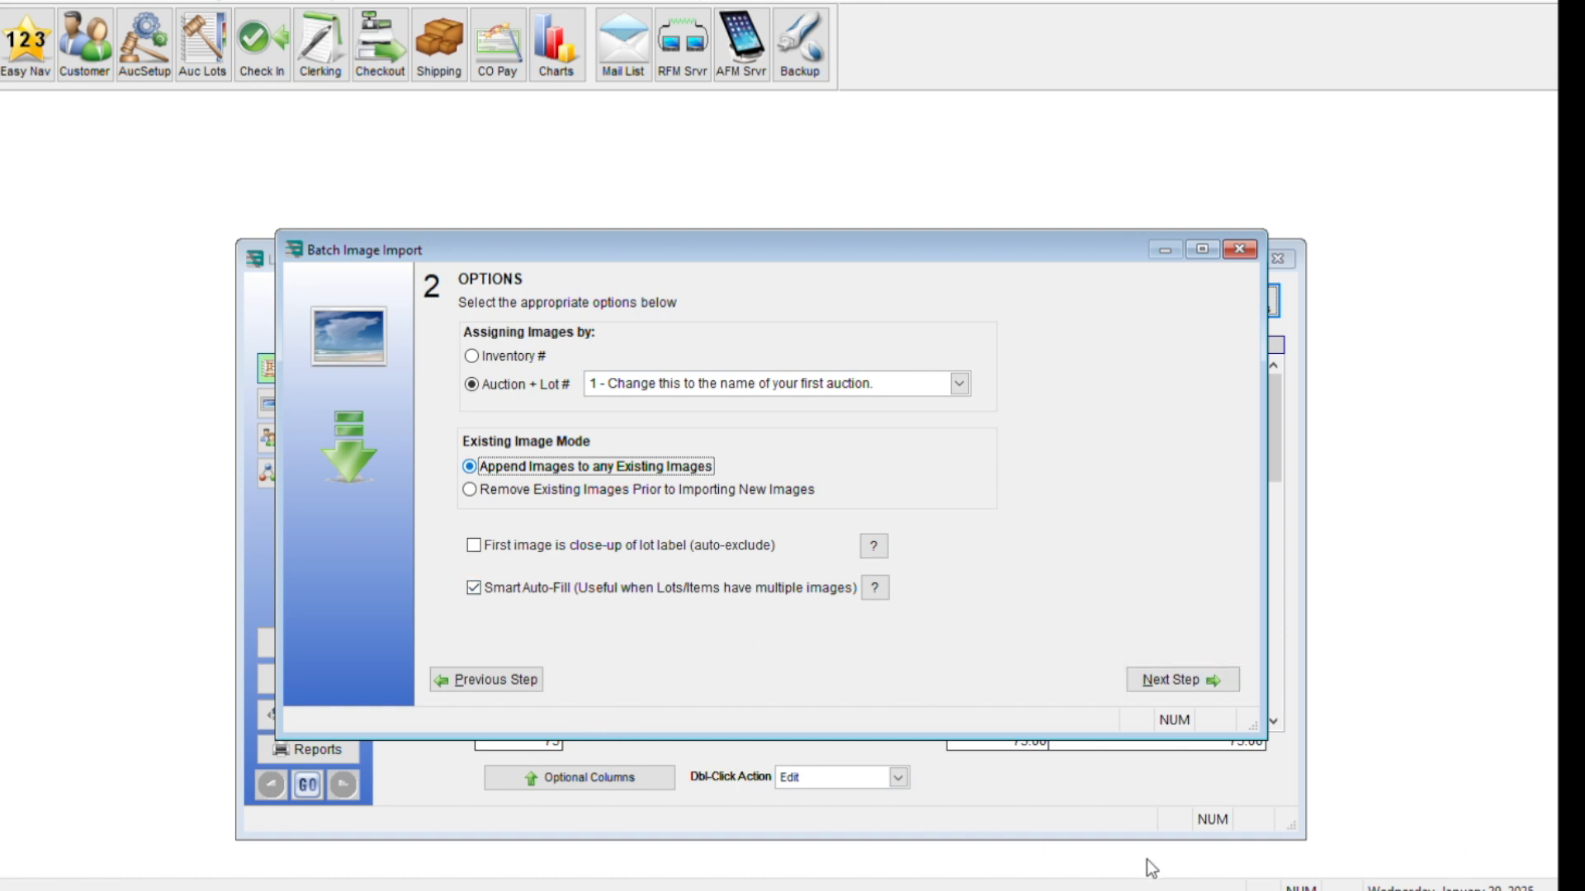
pyautogui.press('Return')
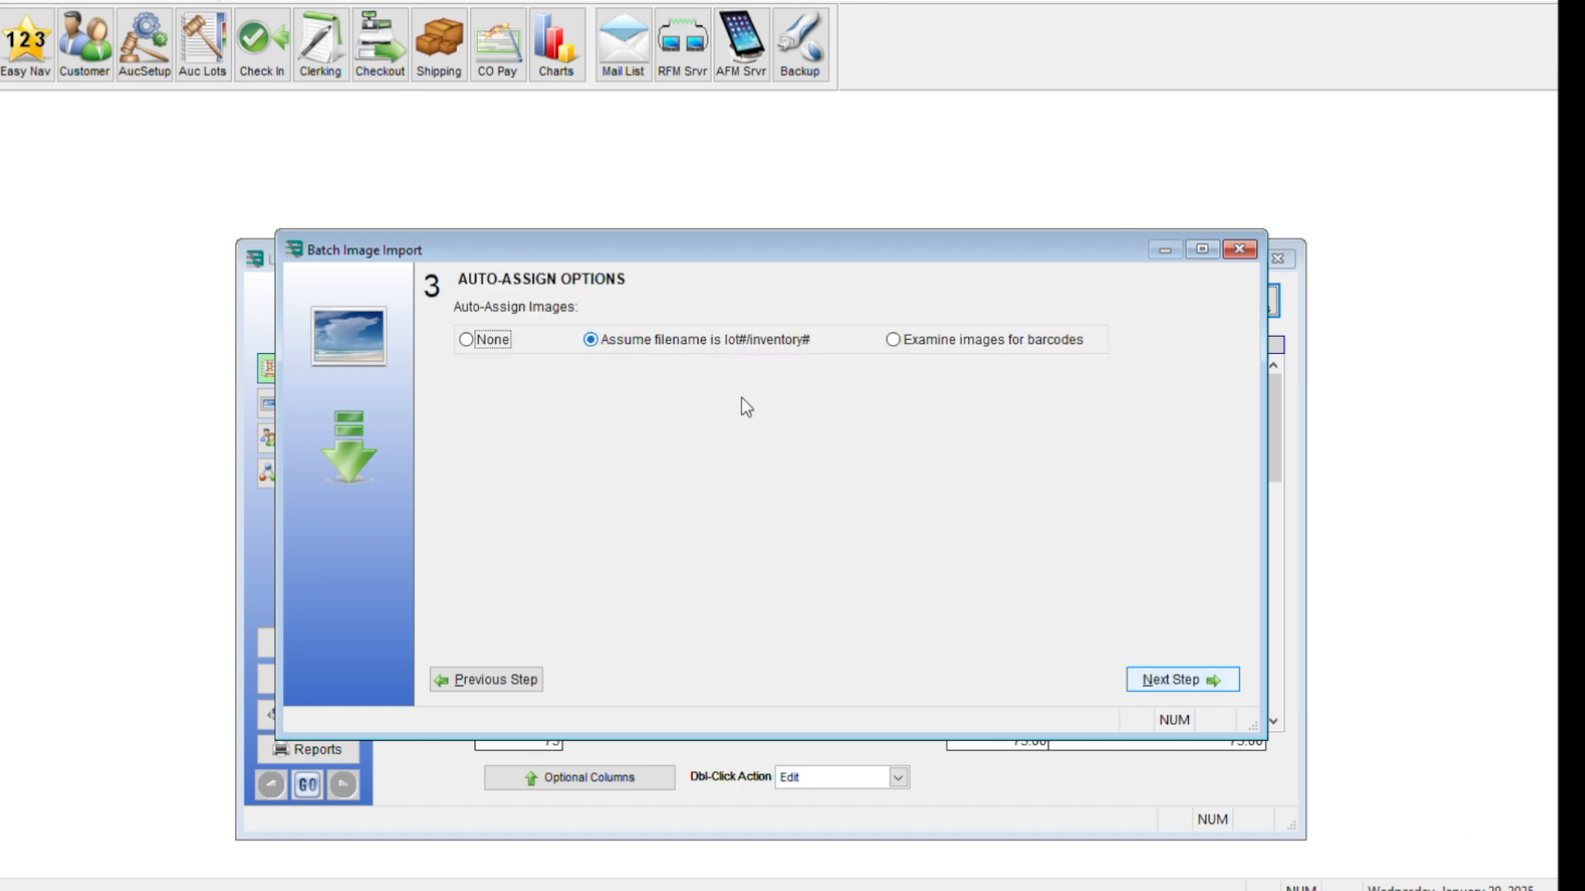
# Auto-assign images by assuming the filename is the lot#/inventory#, accept the reviewed images and run the image import
pyautogui.click(590, 339)
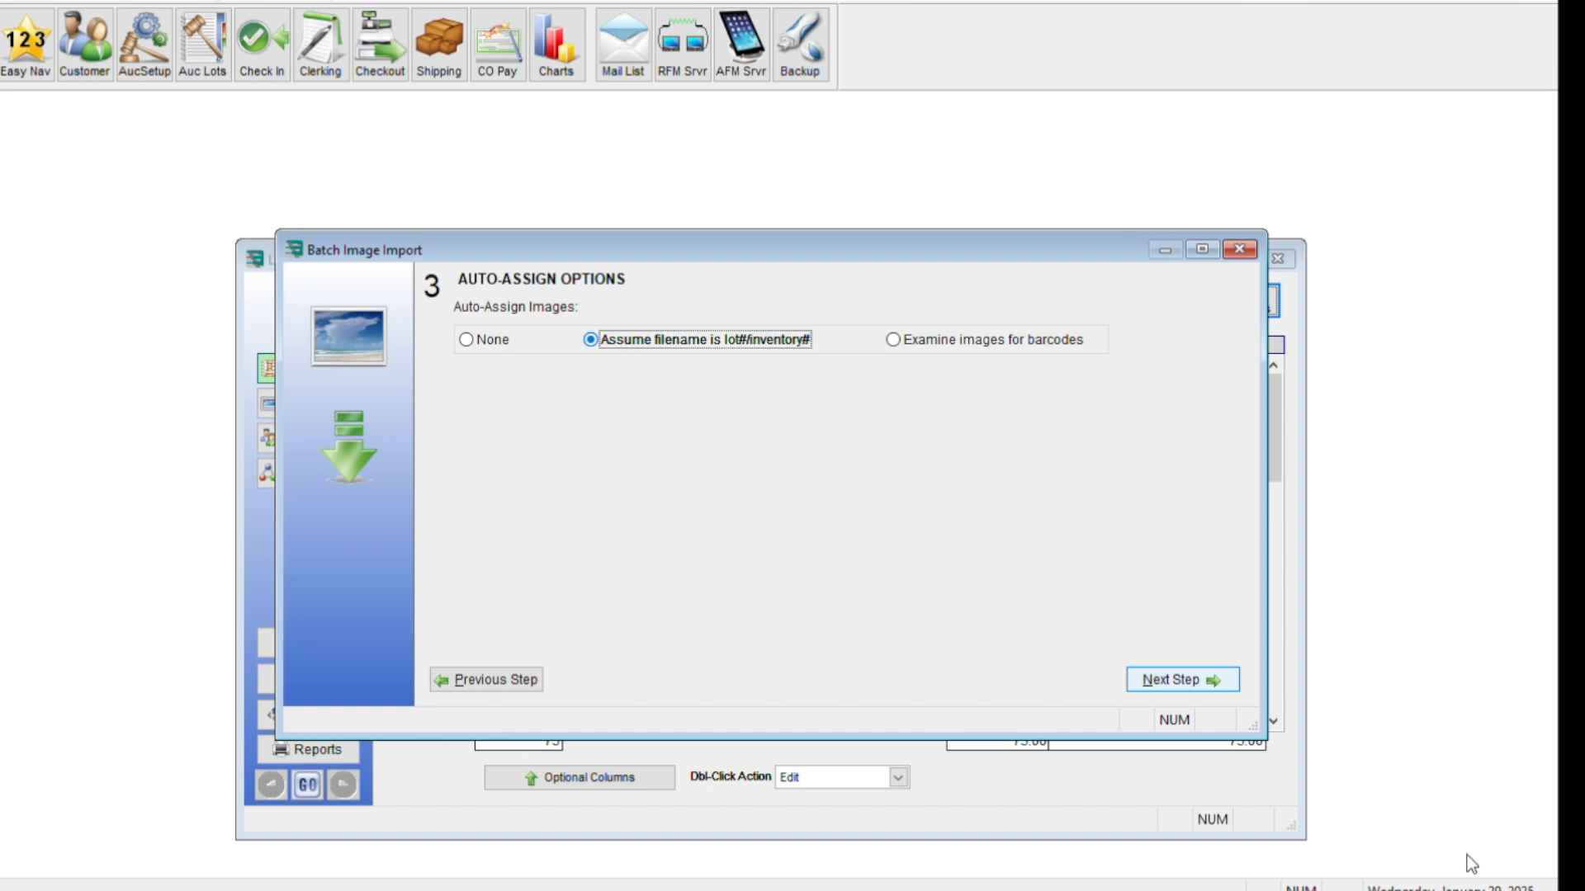
pyautogui.press('Return')
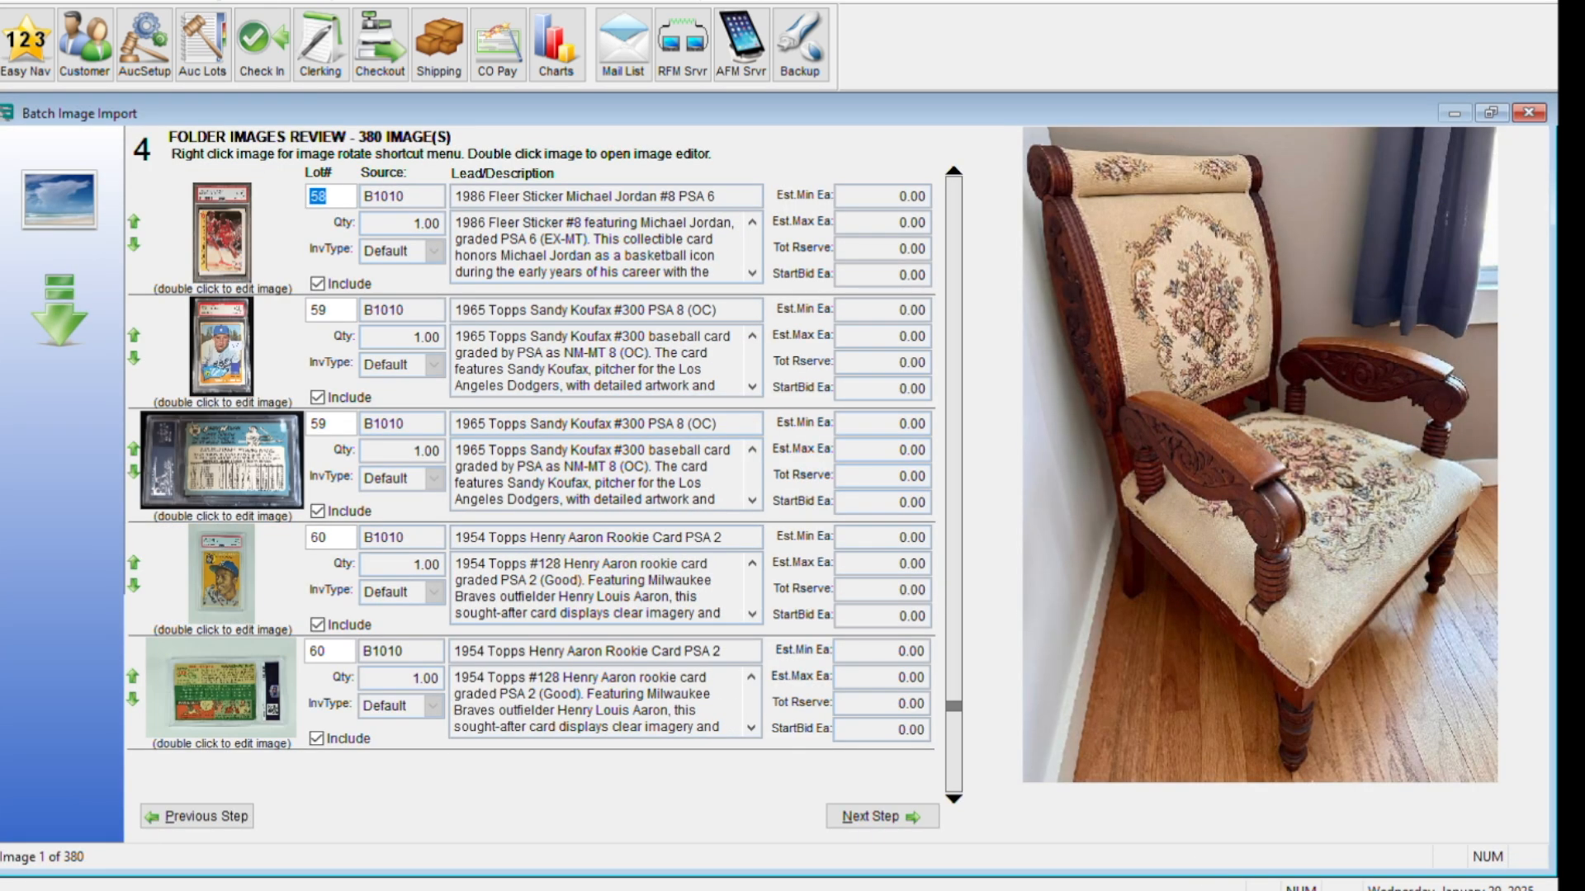
pyautogui.press('Return')
pyautogui.press('Return')
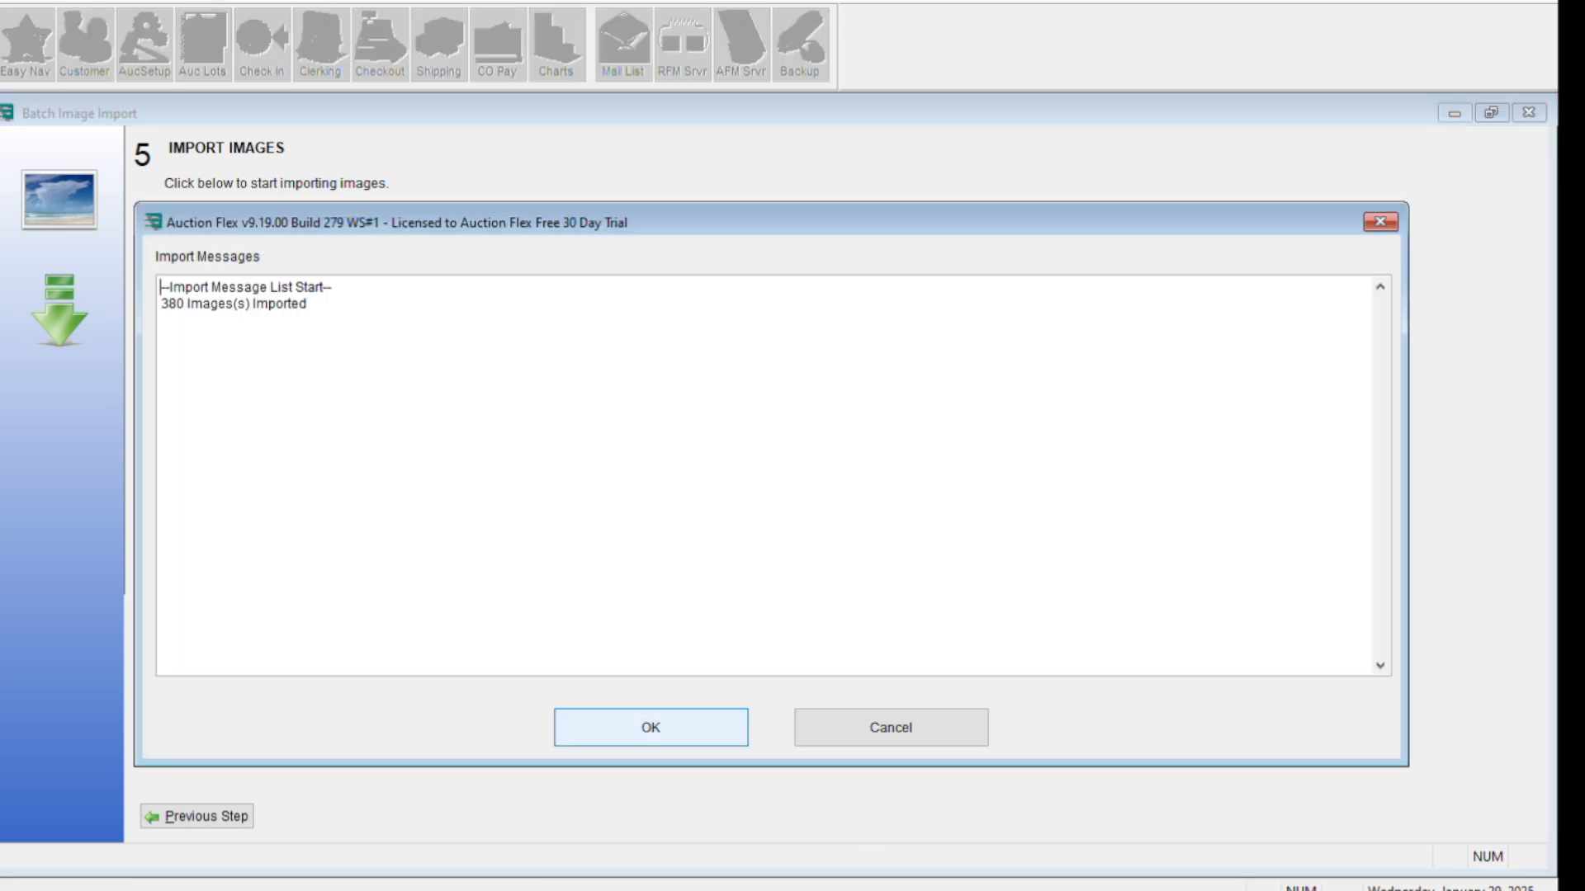
pyautogui.press('Return')
# Open the detailed entry of lot 2, the hand-painted credenza, and check its imported images
pyautogui.doubleClick(855, 449)
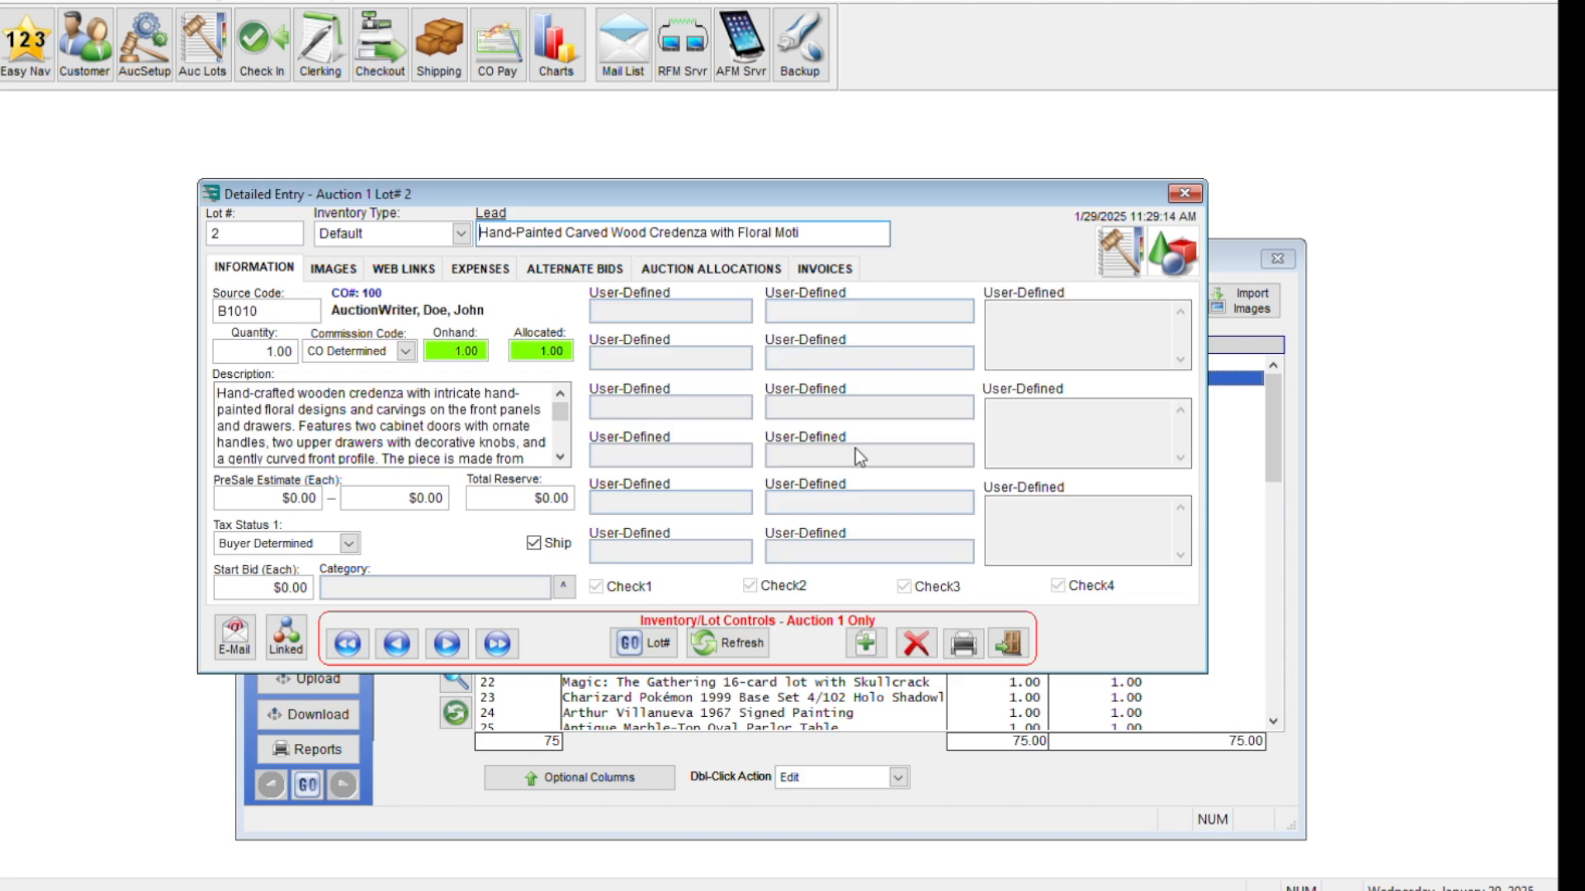
pyautogui.click(333, 269)
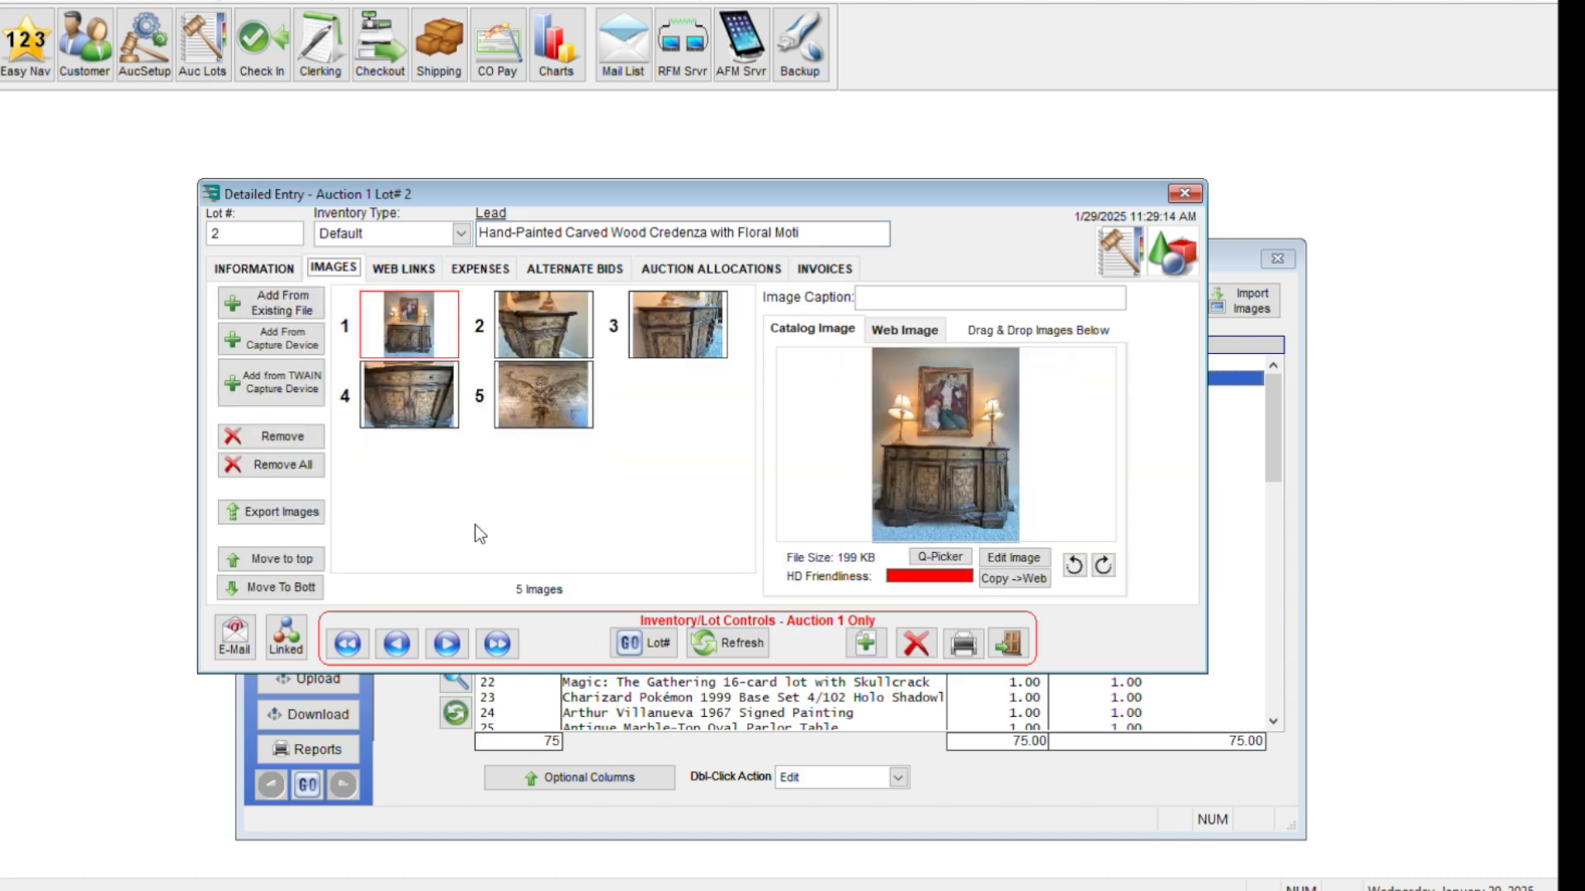
pyautogui.click(677, 324)
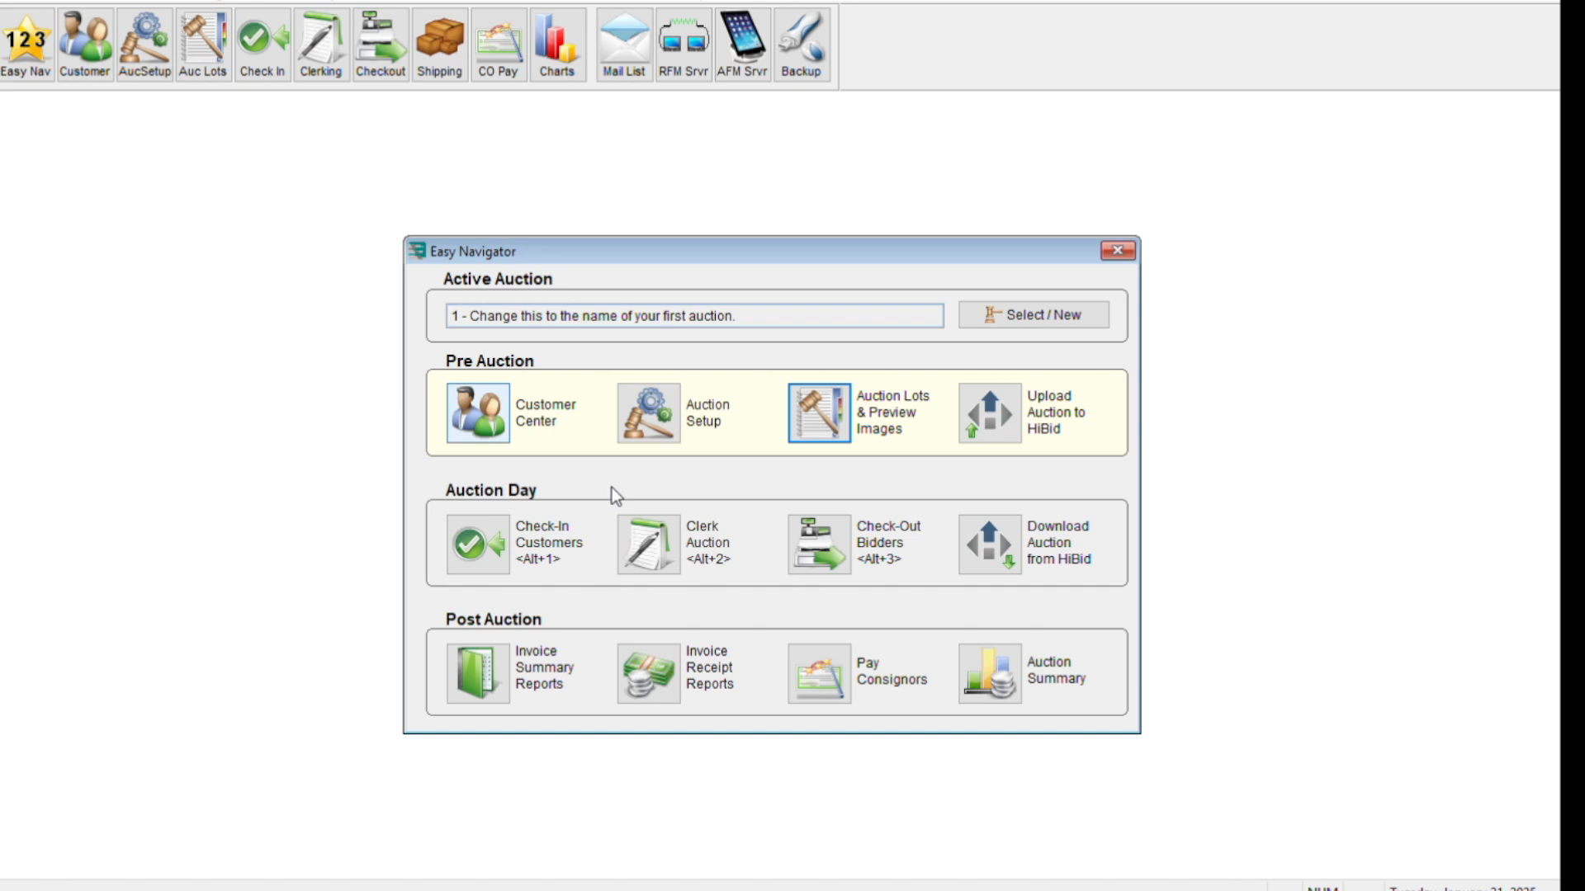
# Examine the customer codes in the Customer Center and the consignor code matches in the lot import messages
pyautogui.click(476, 418)
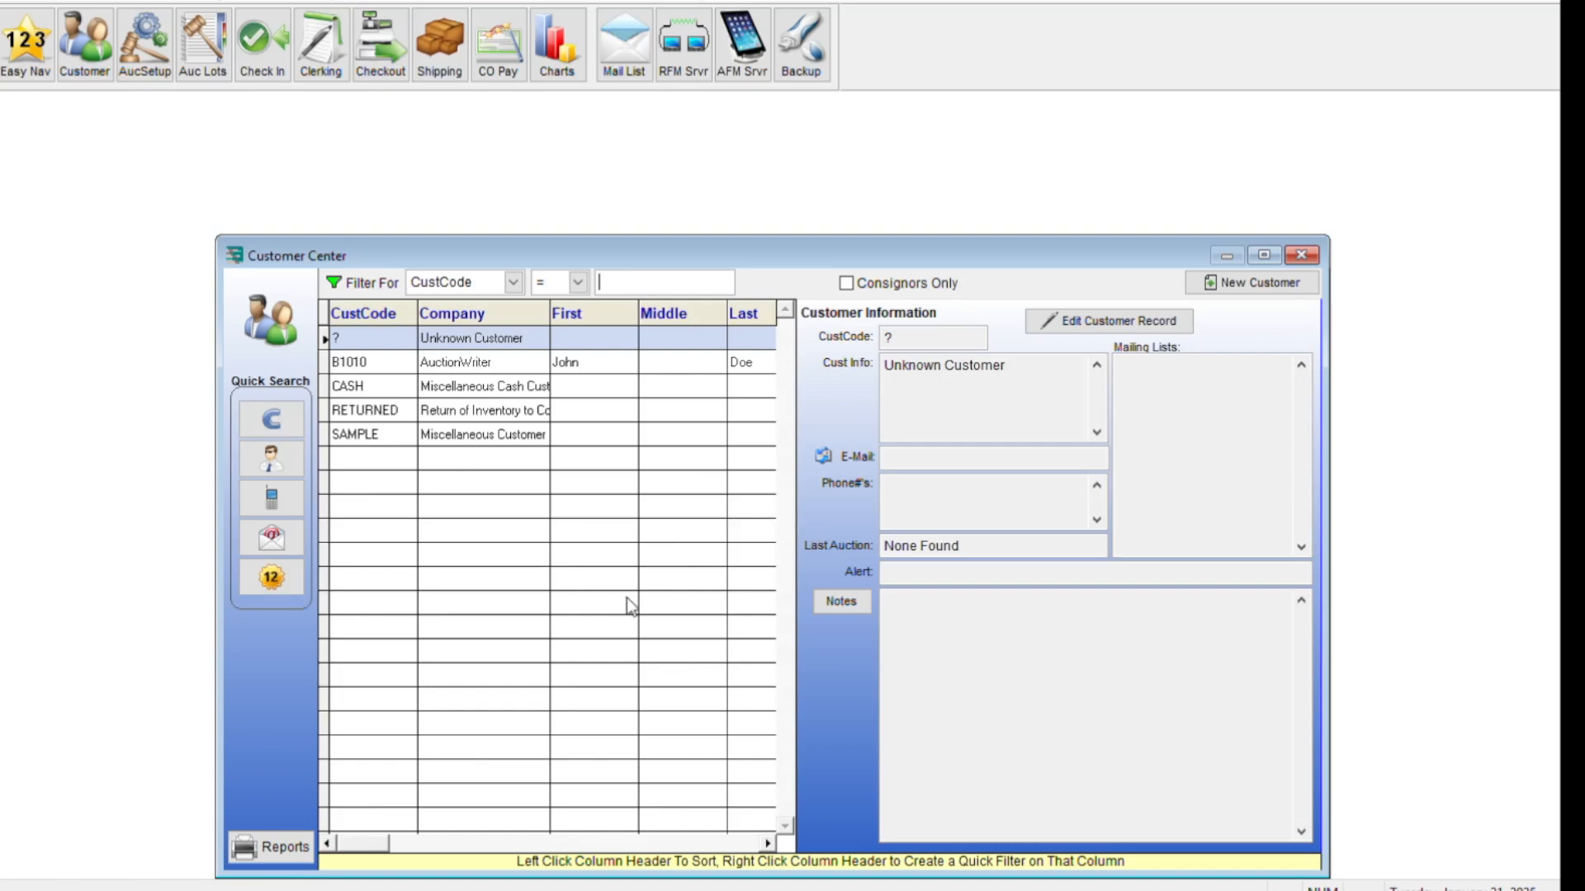
pyautogui.click(463, 388)
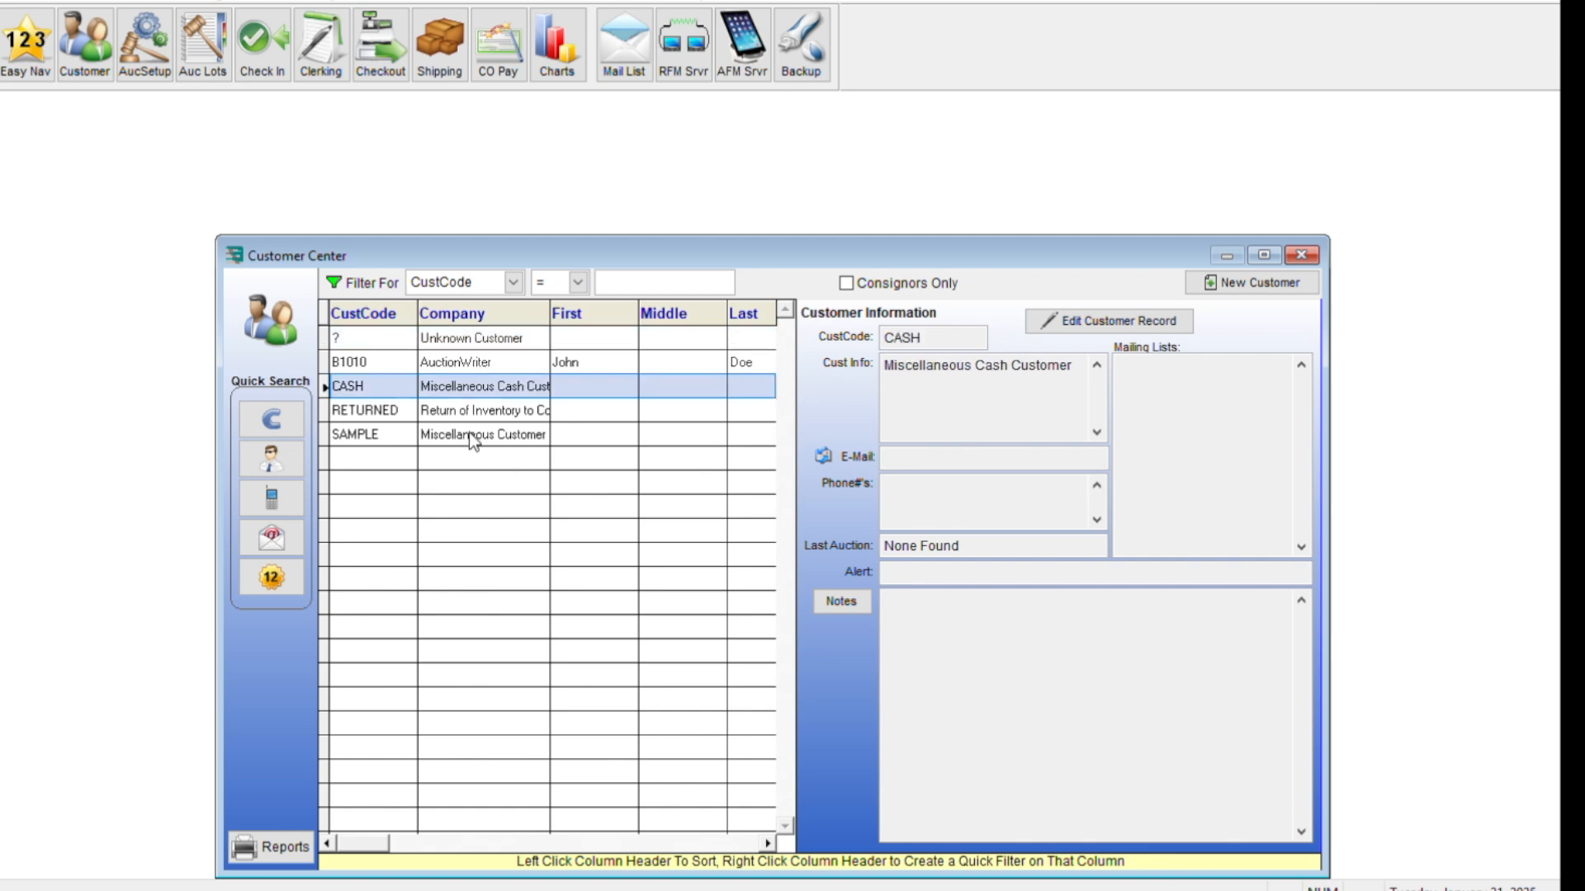
pyautogui.press('Up')
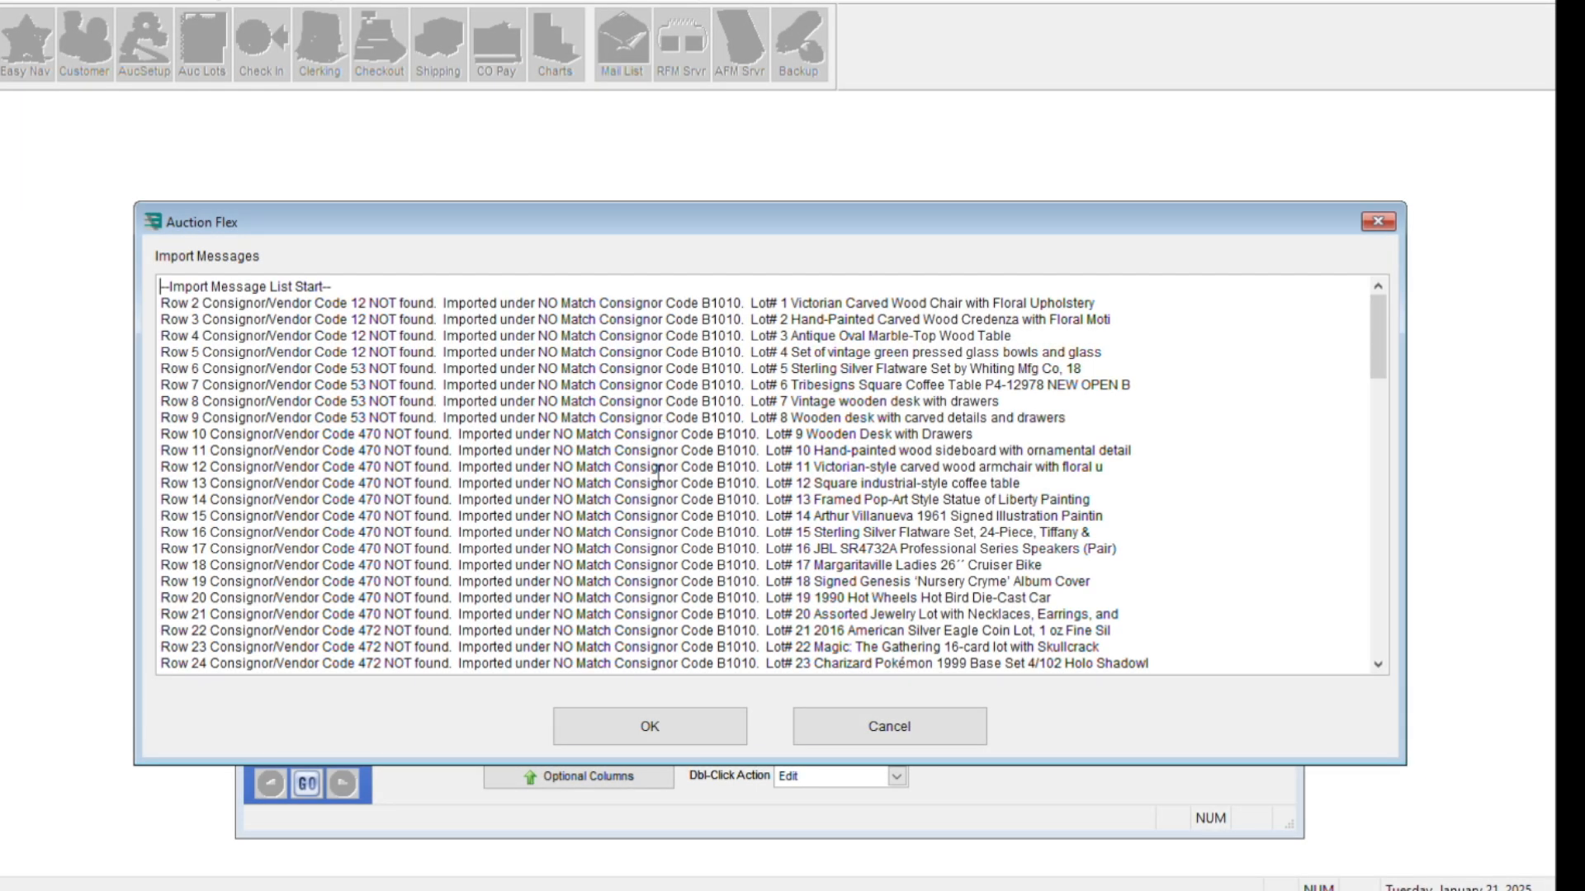
pyautogui.moveTo(747, 303); pyautogui.dragTo(701, 303)
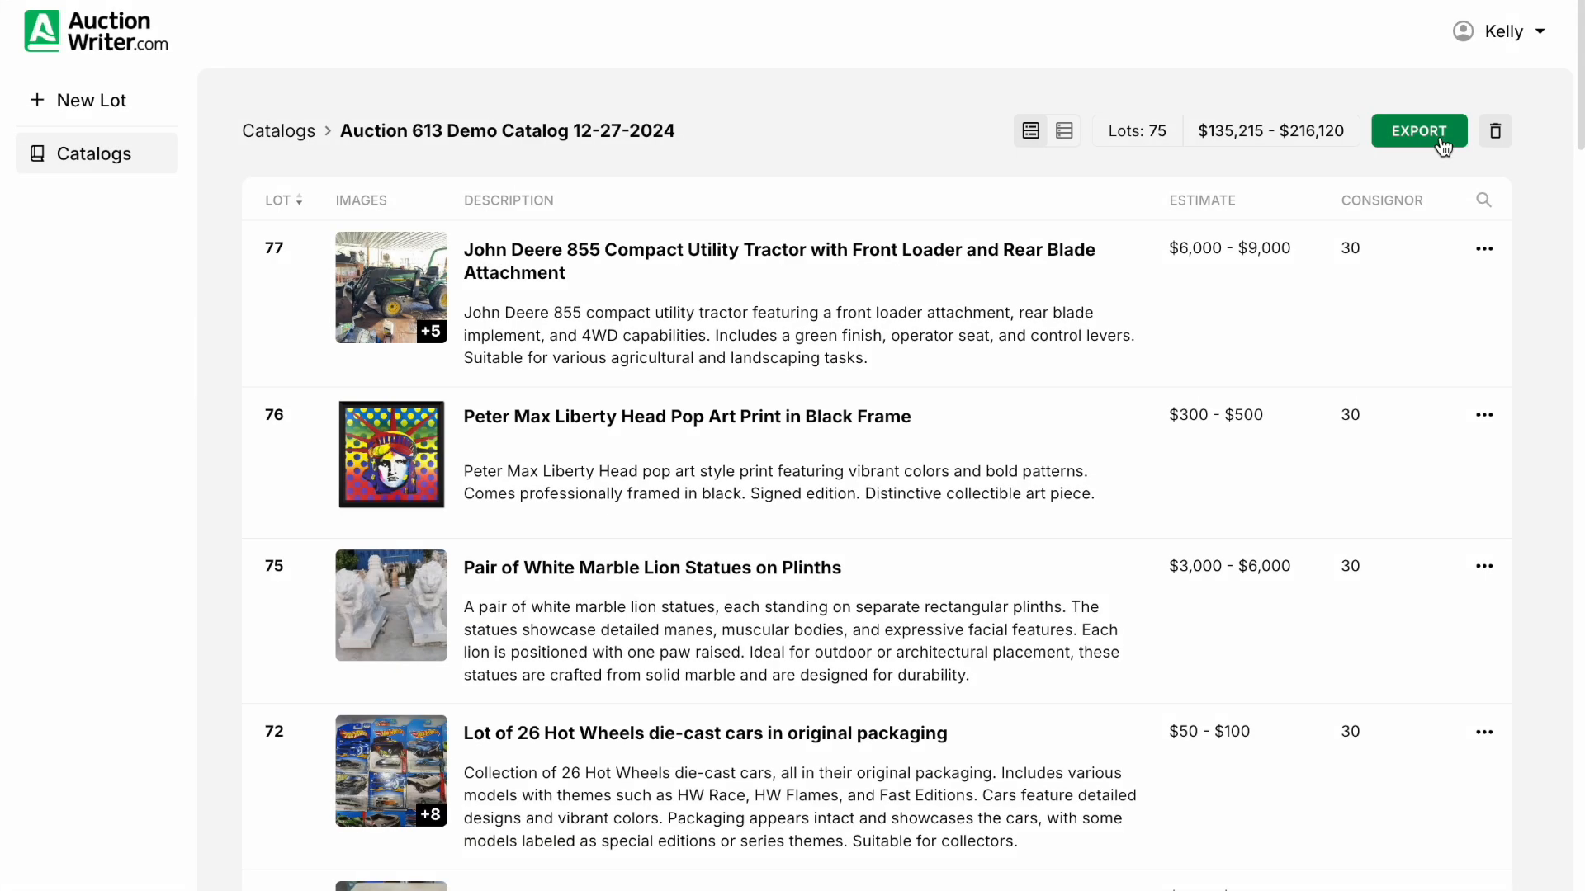
# Switch to AuctionWriter and, from the Data & Images export for Auction Flex, check the catalog for titles longer than 50 characters
pyautogui.click(1438, 139)
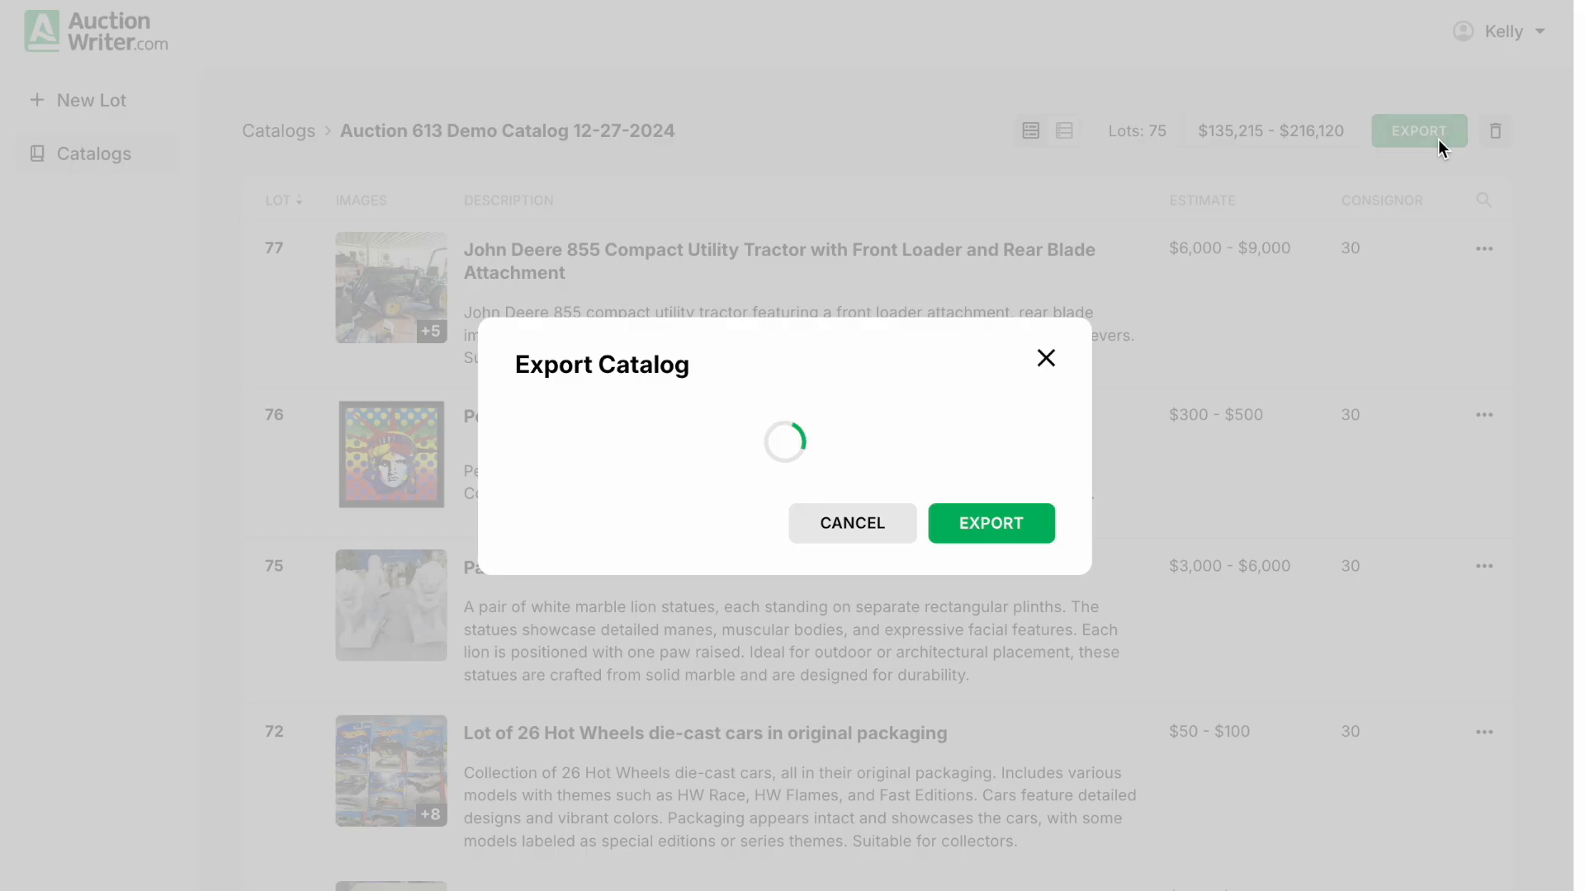
pyautogui.click(923, 452)
pyautogui.click(620, 340)
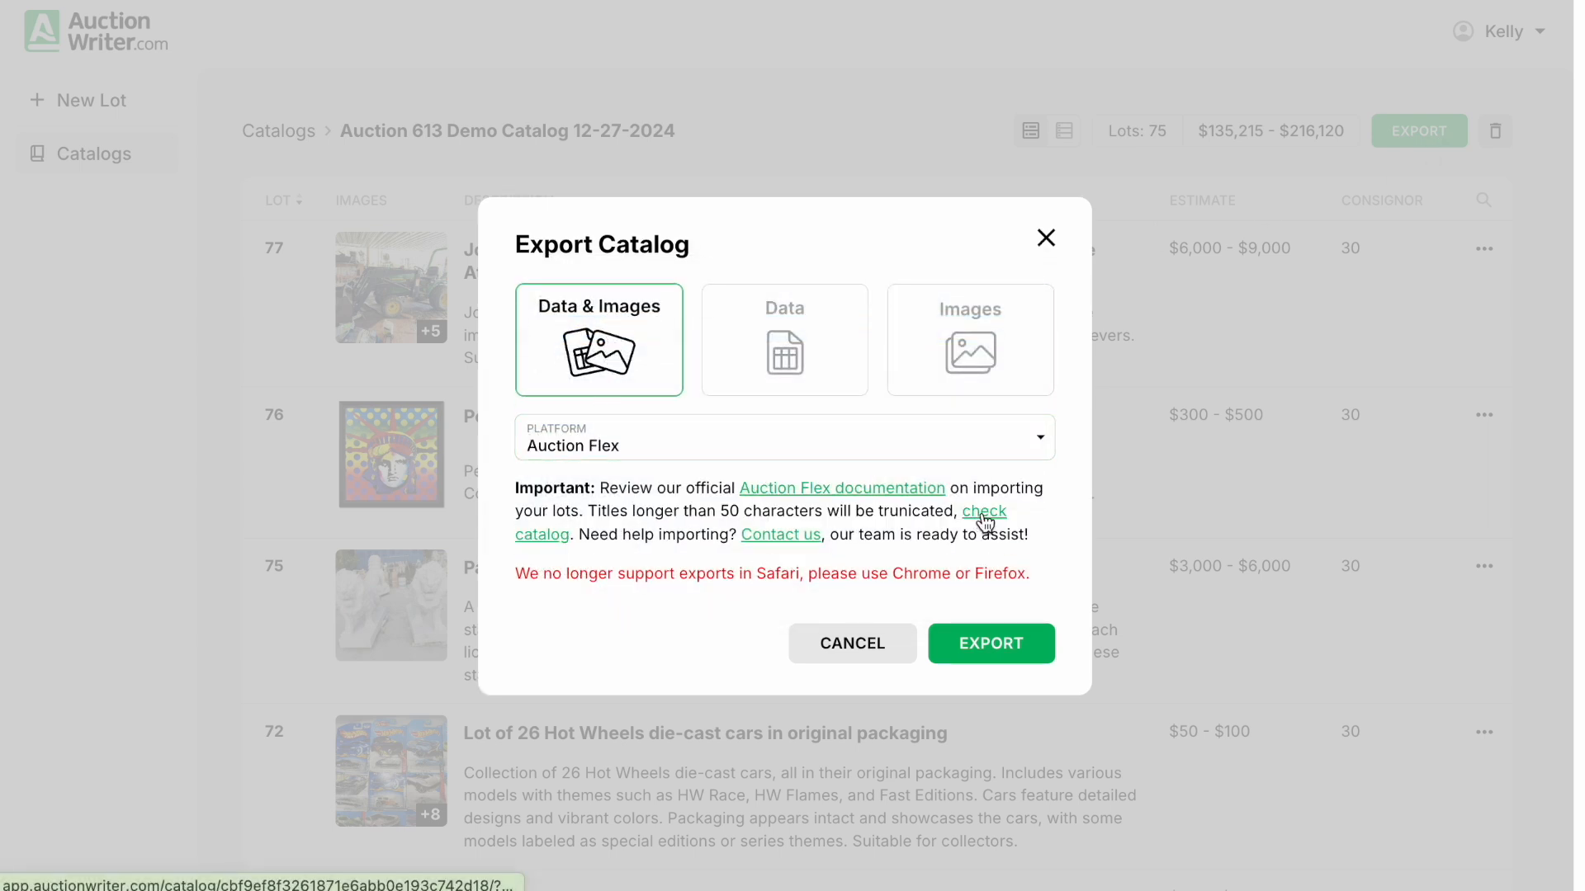
pyautogui.click(998, 514)
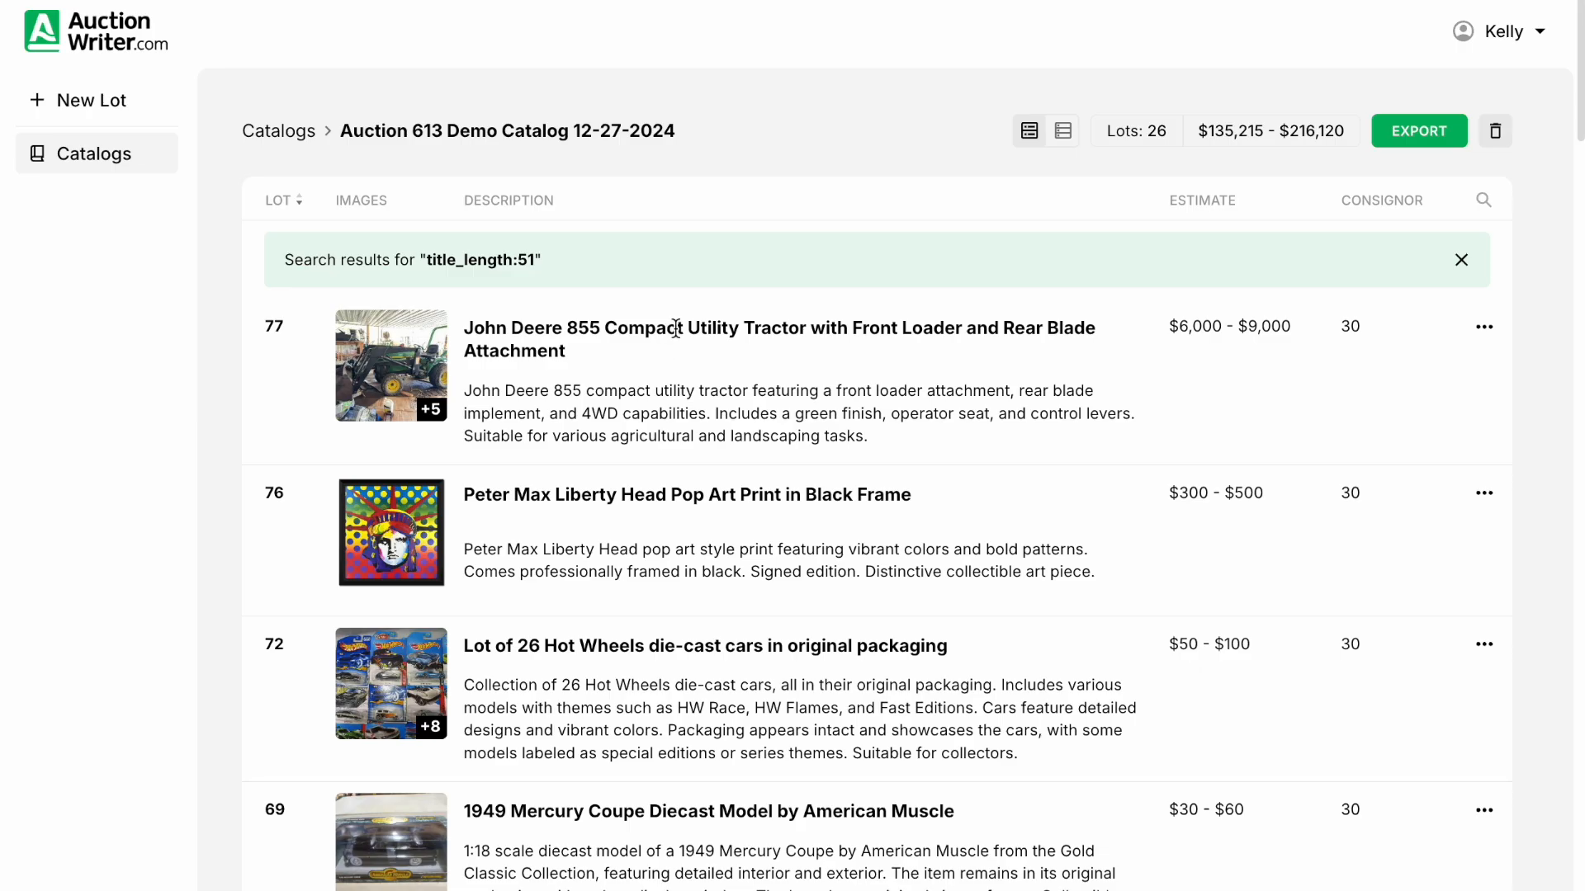
# Shorten lot 77's title to "John Deere 855 Compact Utility Tractor" and save it
pyautogui.doubleClick(676, 328)
pyautogui.click(748, 347)
pyautogui.moveTo(983, 354); pyautogui.dragTo(802, 327)
pyautogui.press('BackSpace')
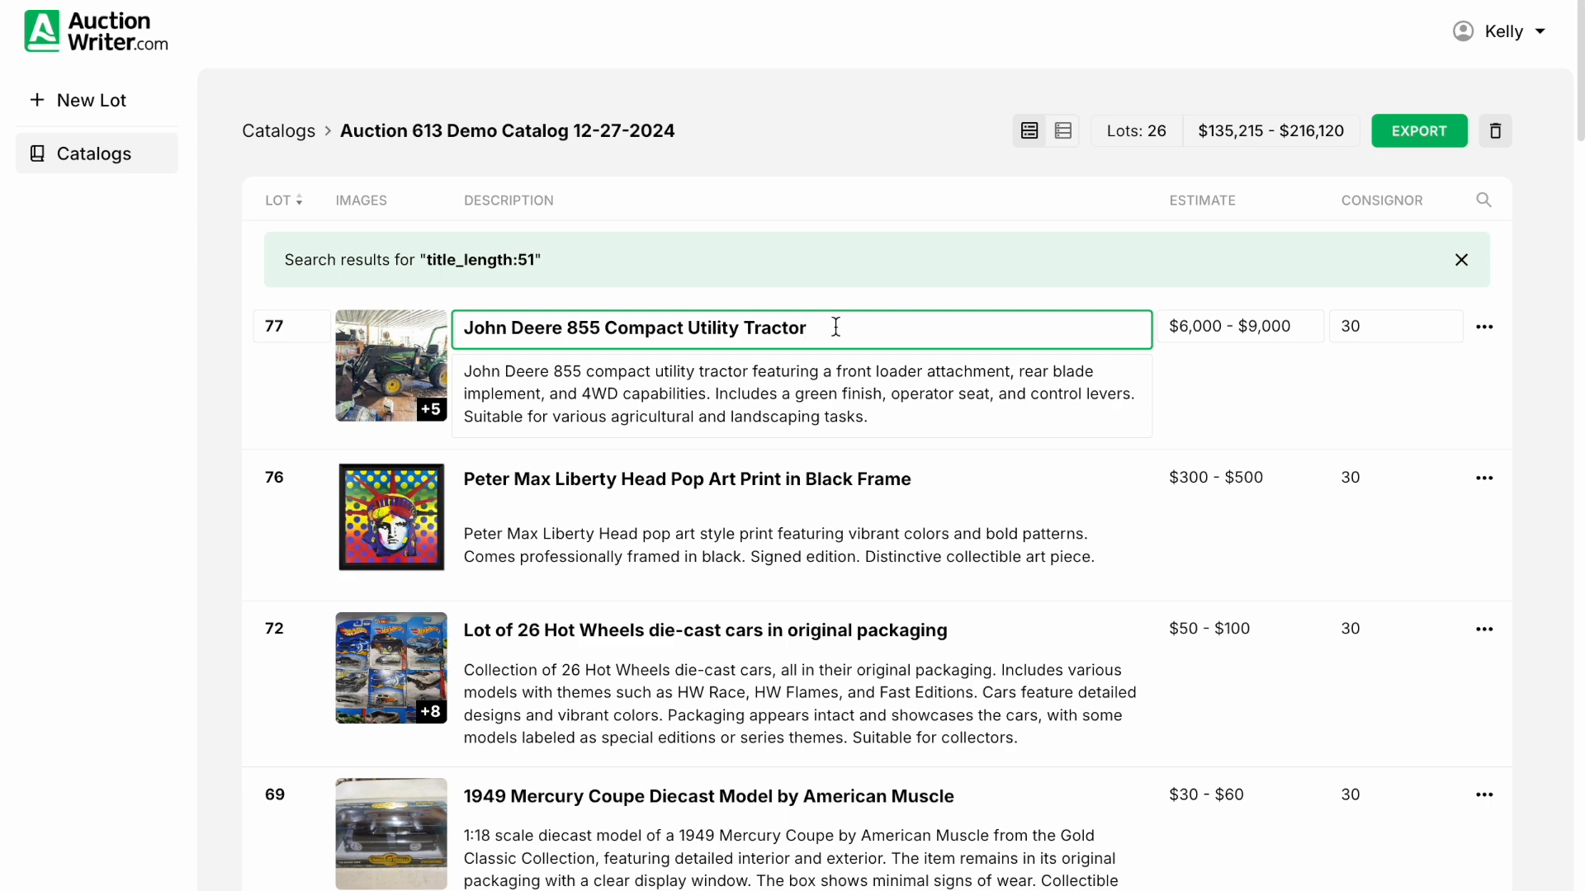
pyautogui.press('Return')
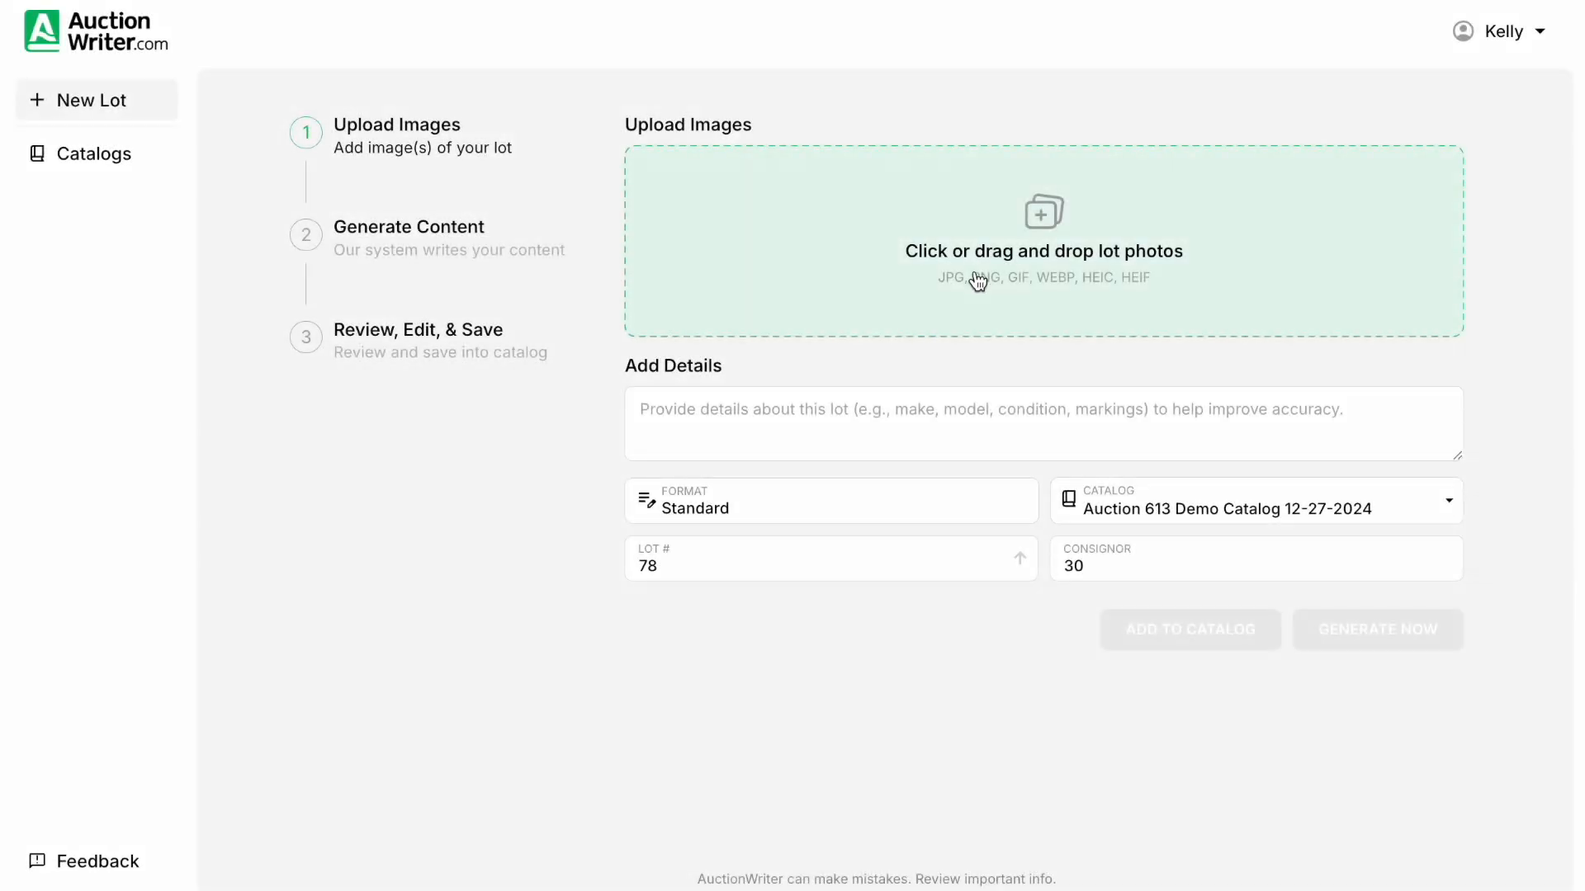
# Set the maximum title length to 50 characters in the new lot's format settings and save them
pyautogui.click(765, 501)
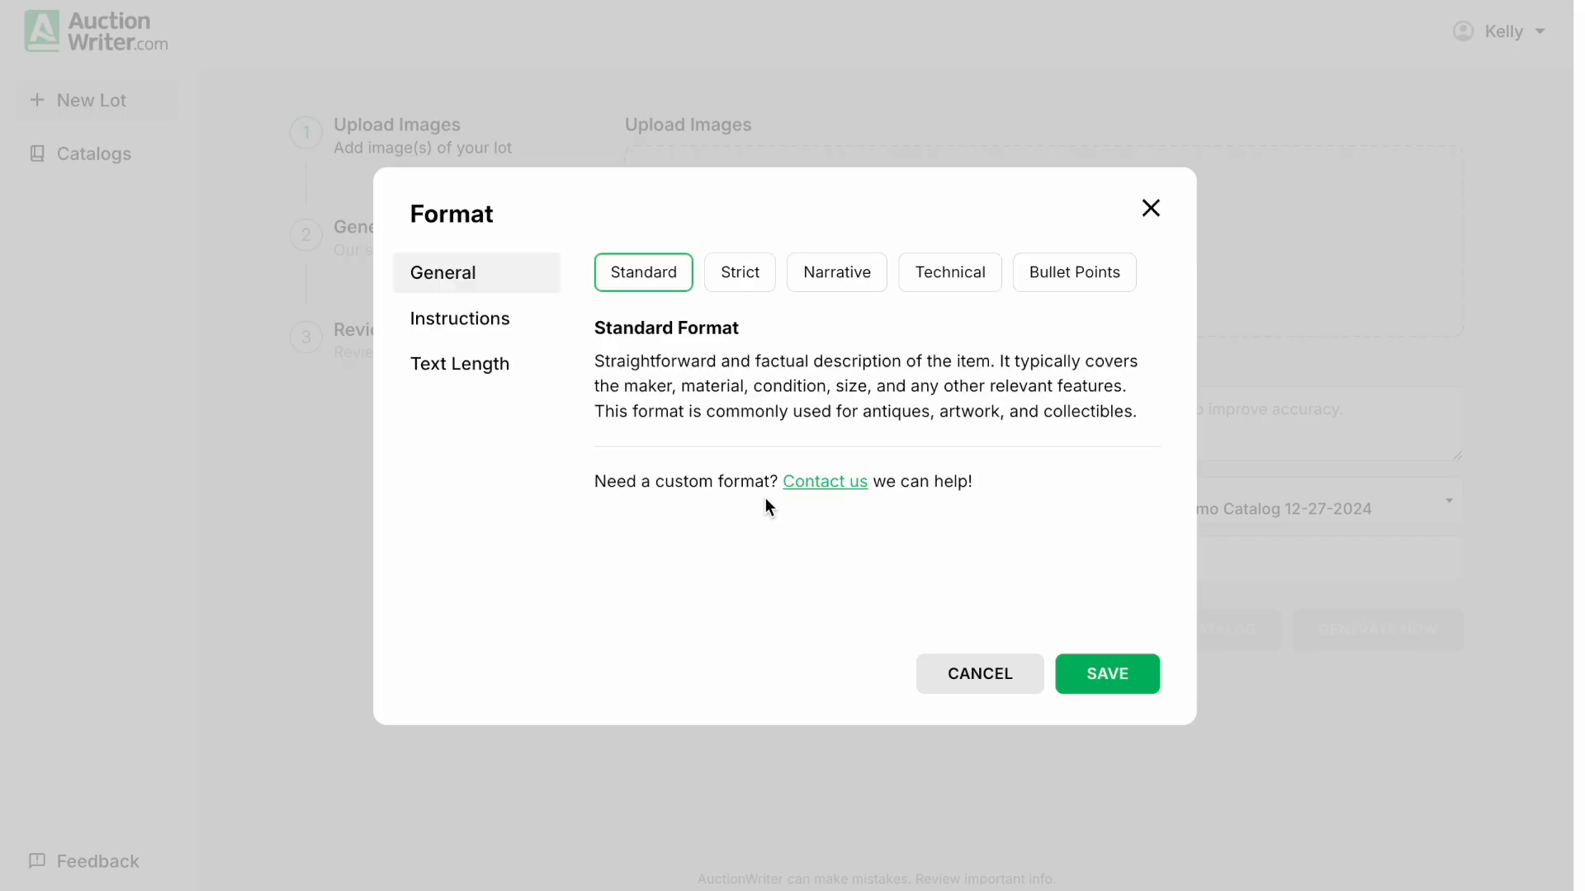
pyautogui.click(511, 366)
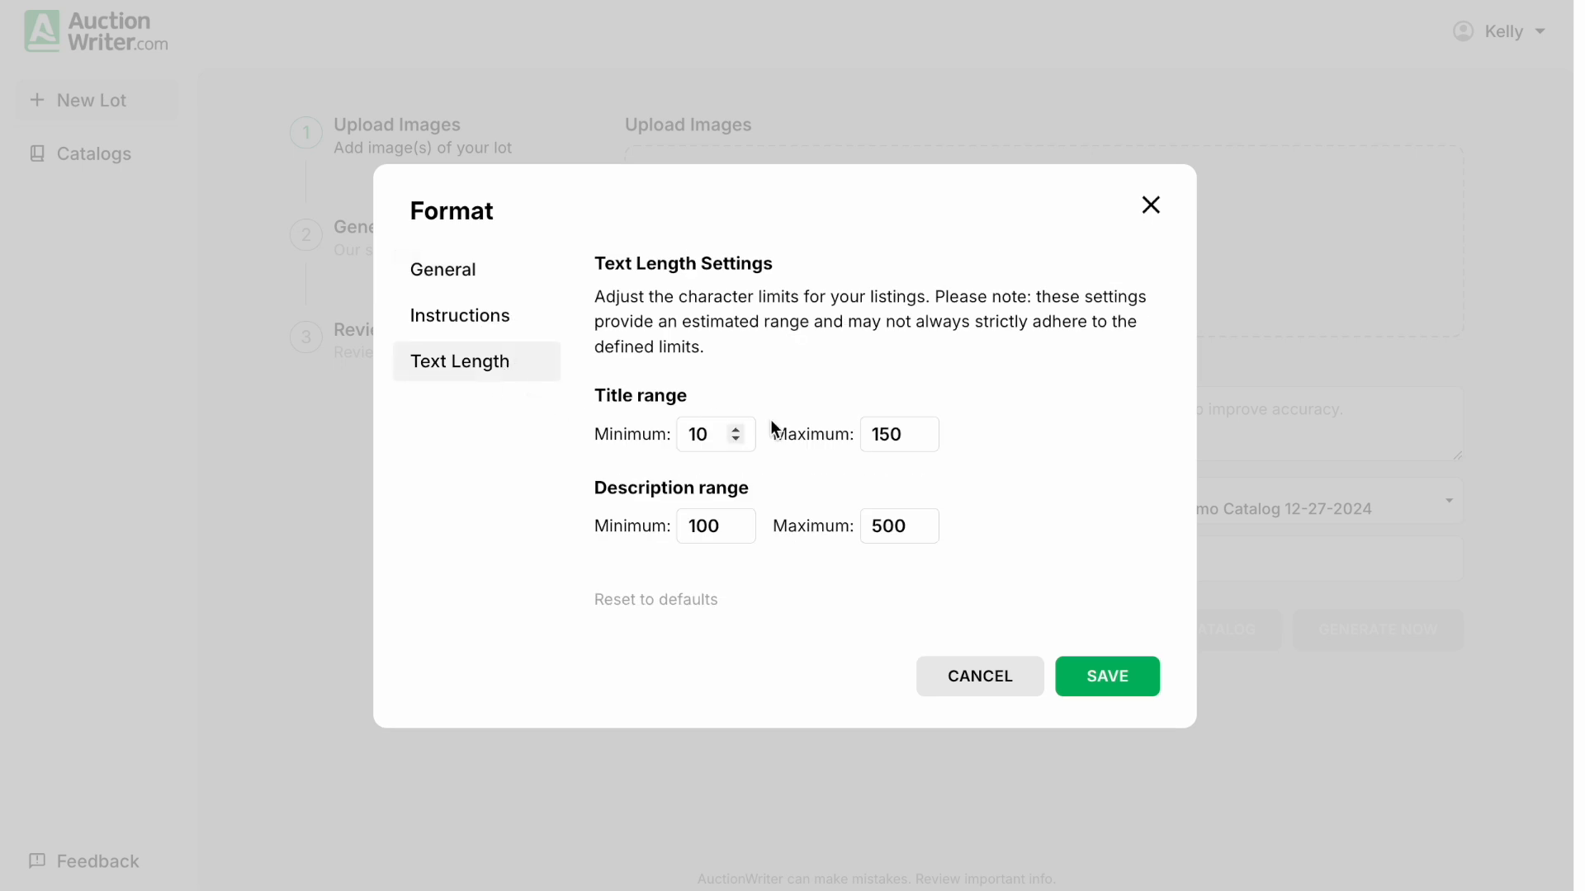
pyautogui.doubleClick(892, 434)
pyautogui.write('50')
pyautogui.click(1143, 673)
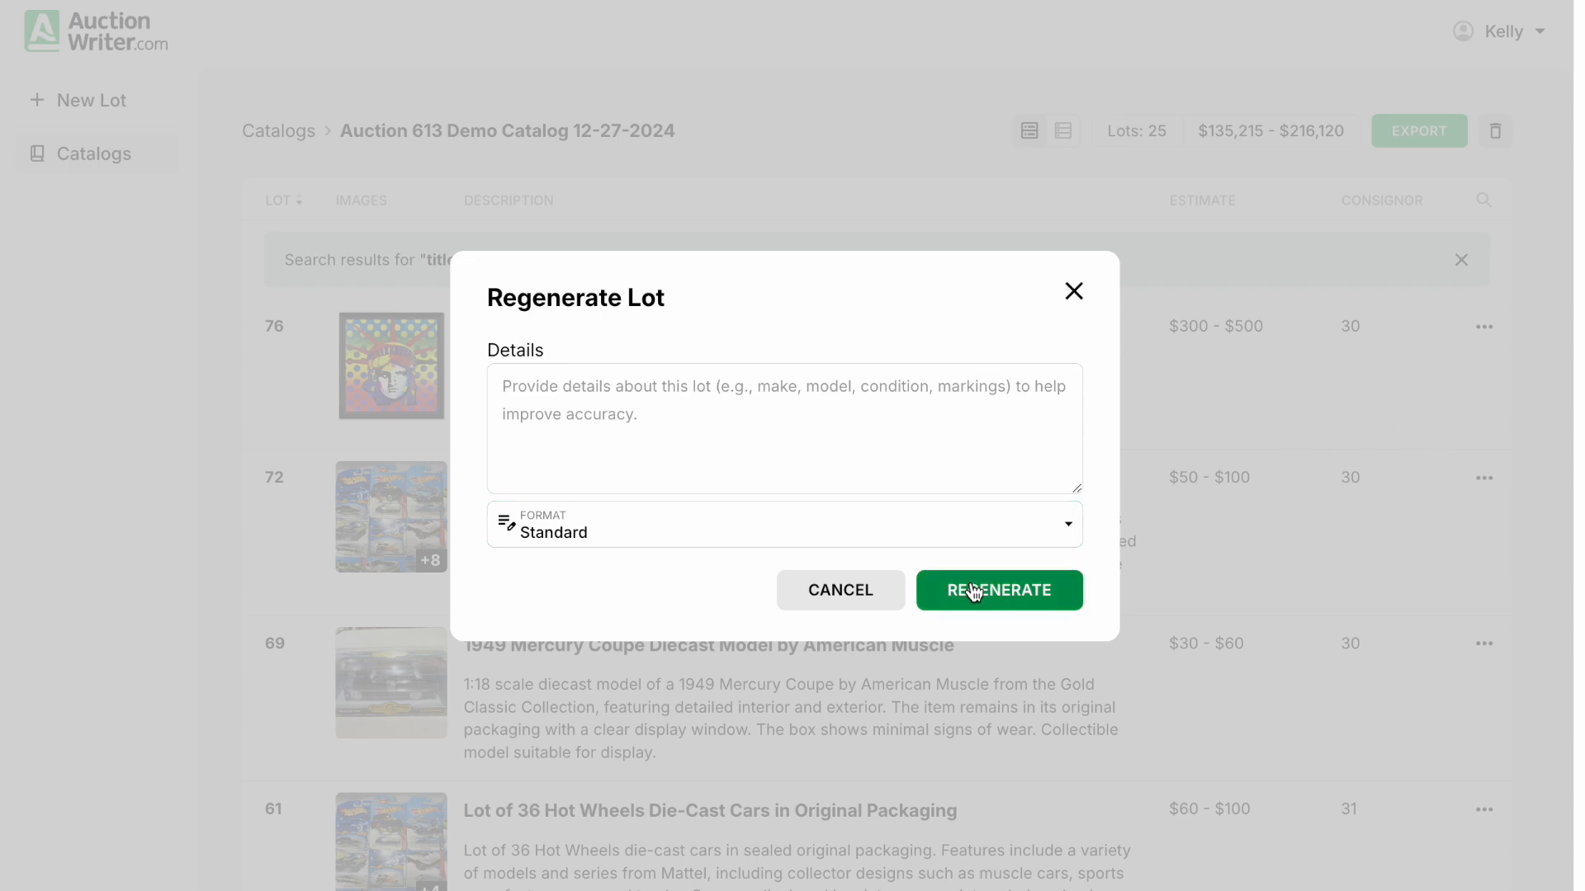
# Regenerate the content of lots 76 and 72 using the Standard format
pyautogui.click(974, 591)
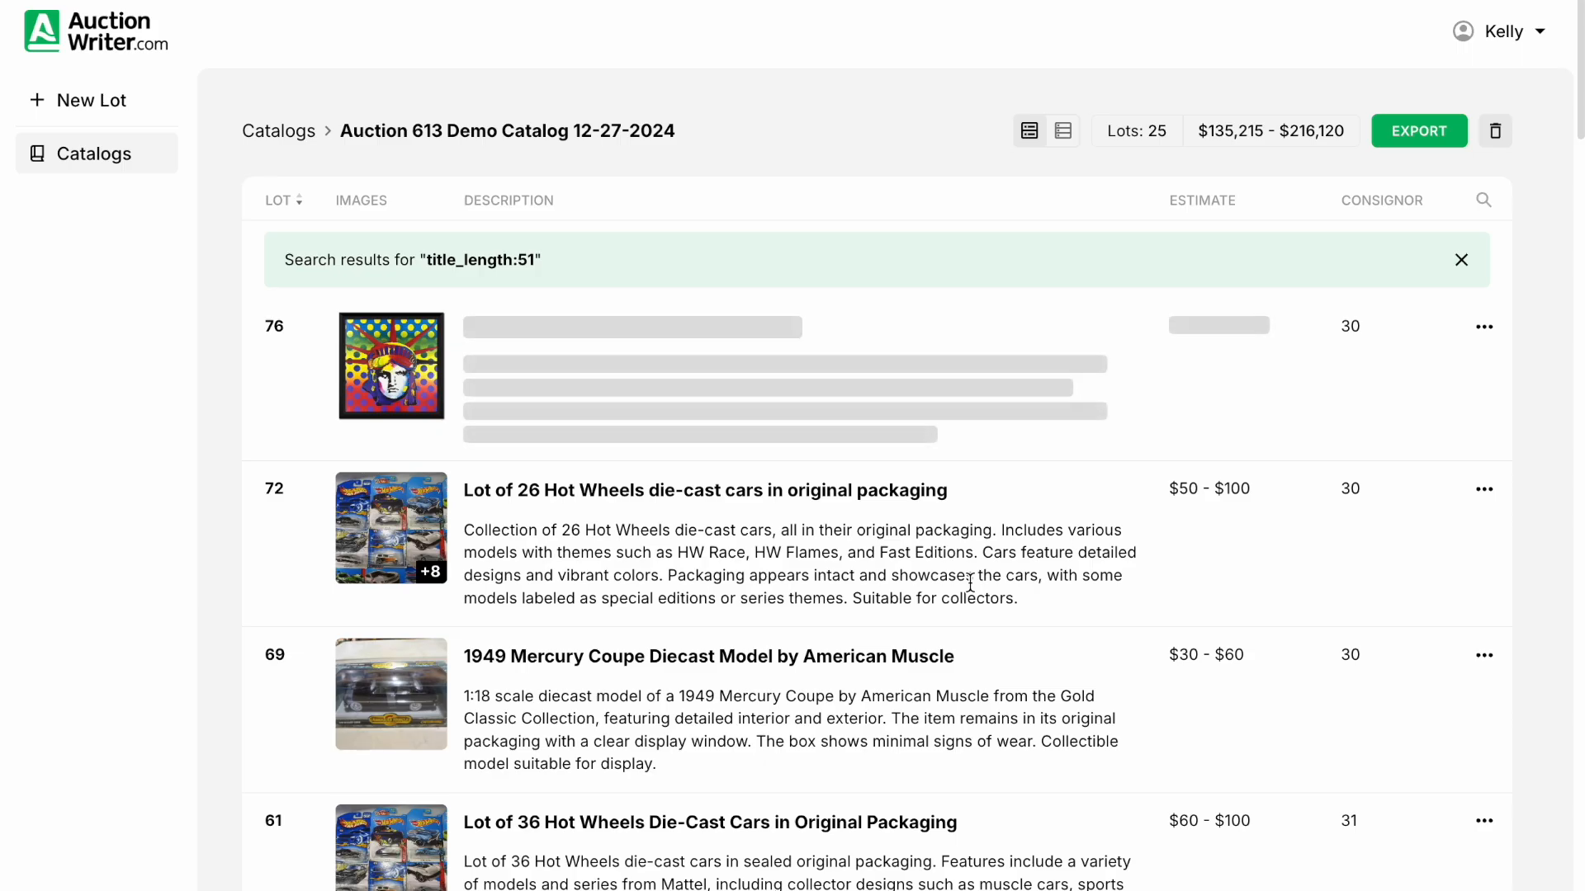
pyautogui.click(1484, 489)
pyautogui.click(1429, 578)
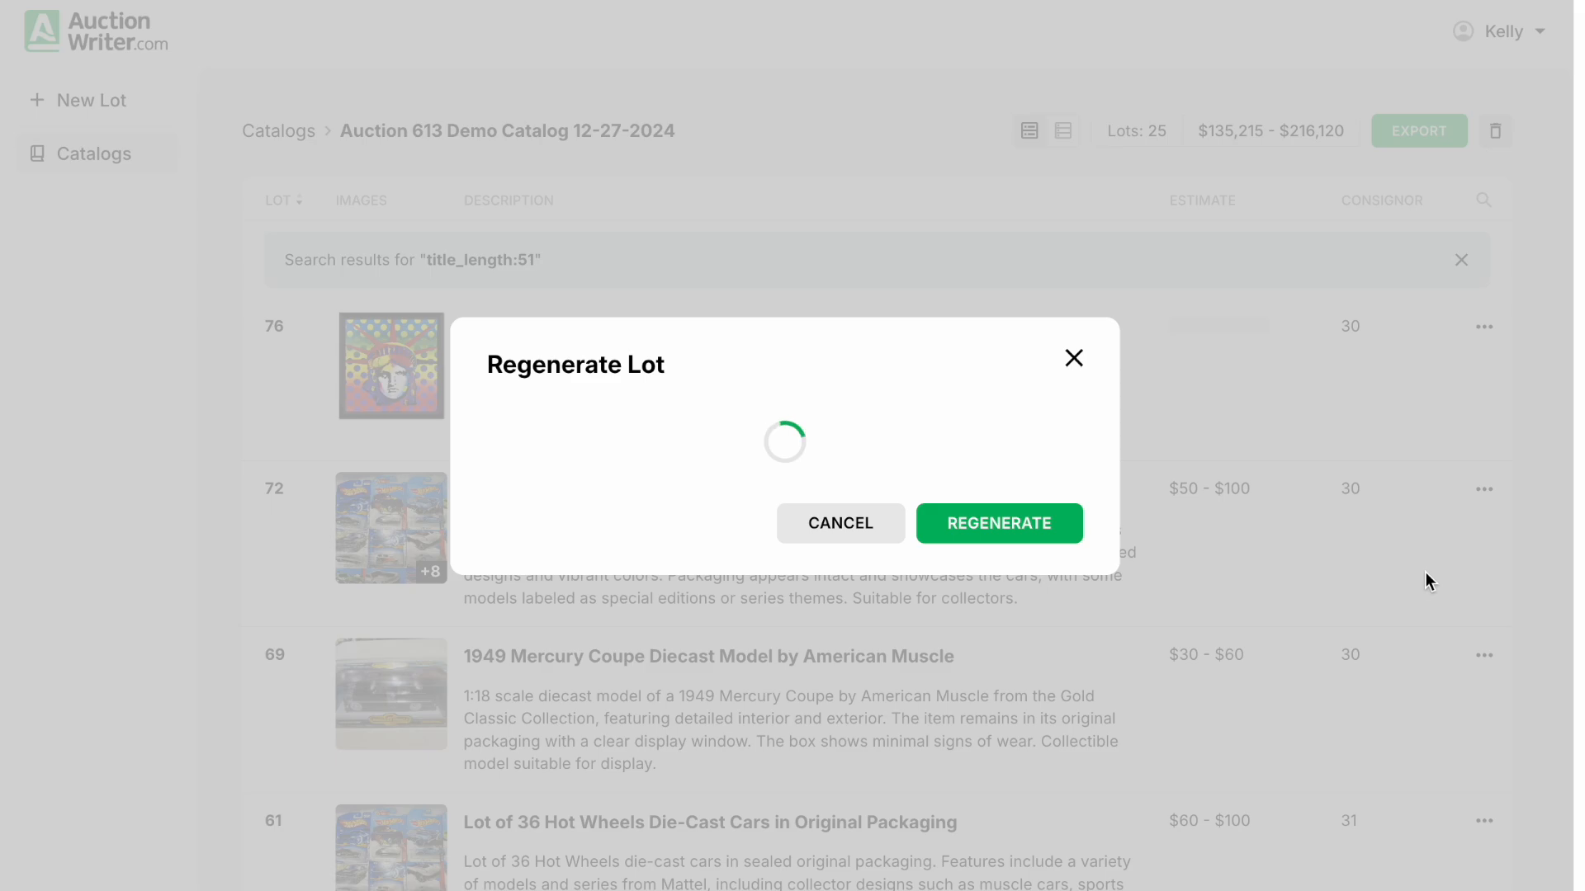
pyautogui.click(1021, 588)
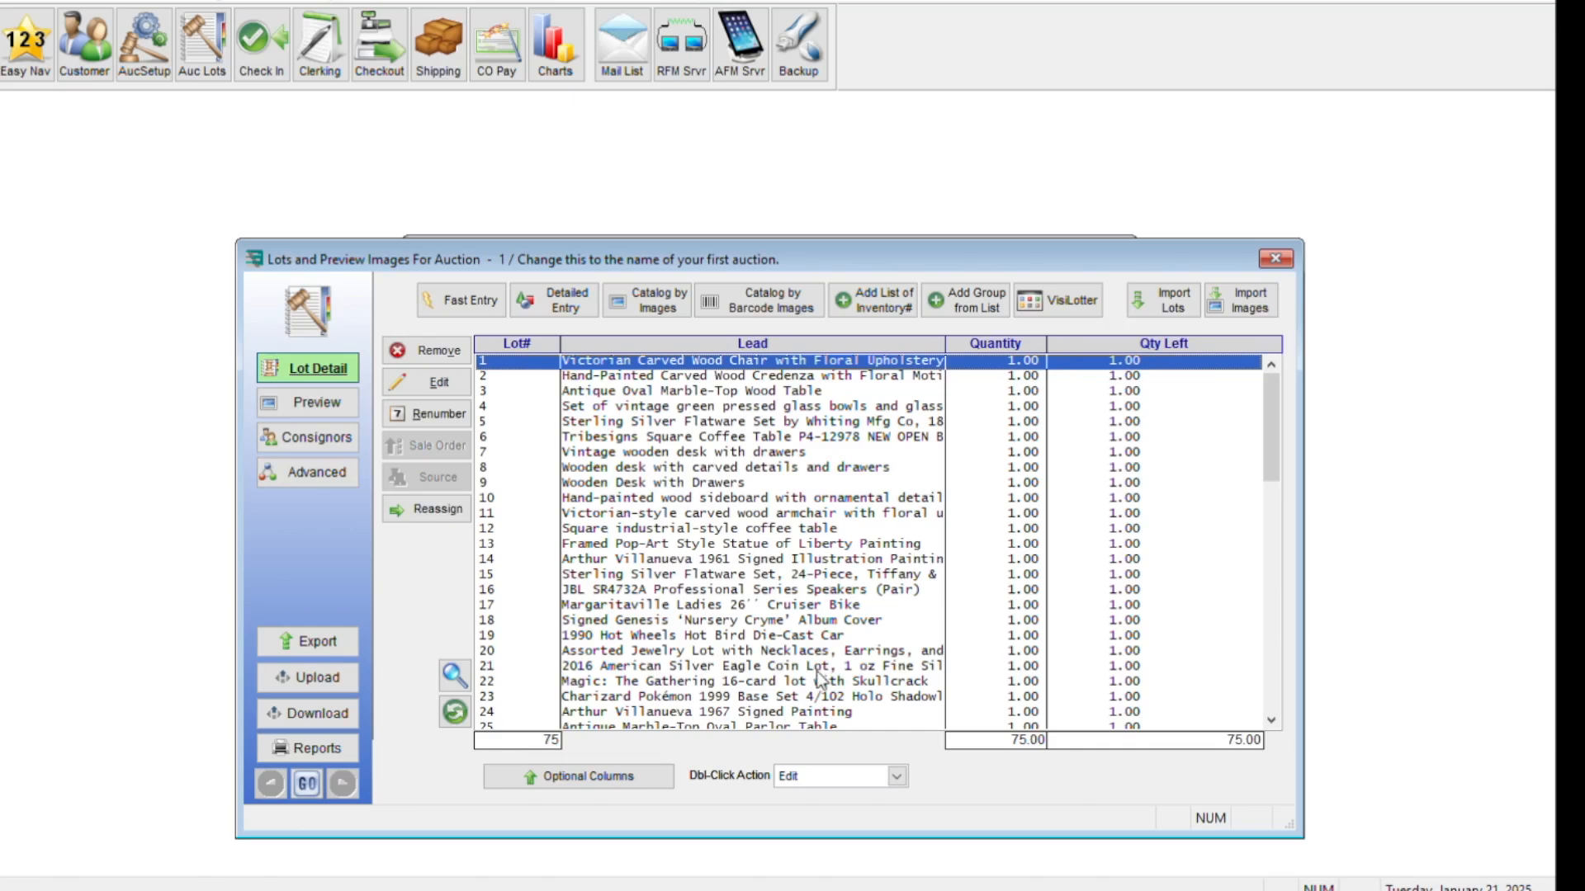
# Switch to Auction Flex and select all lots in the active auction's lot list
pyautogui.scroll(-1, 819, 708)
pyautogui.scroll(1, 820, 708)
pyautogui.scroll(-10, 821, 708)
pyautogui.scroll(-7, 821, 708)
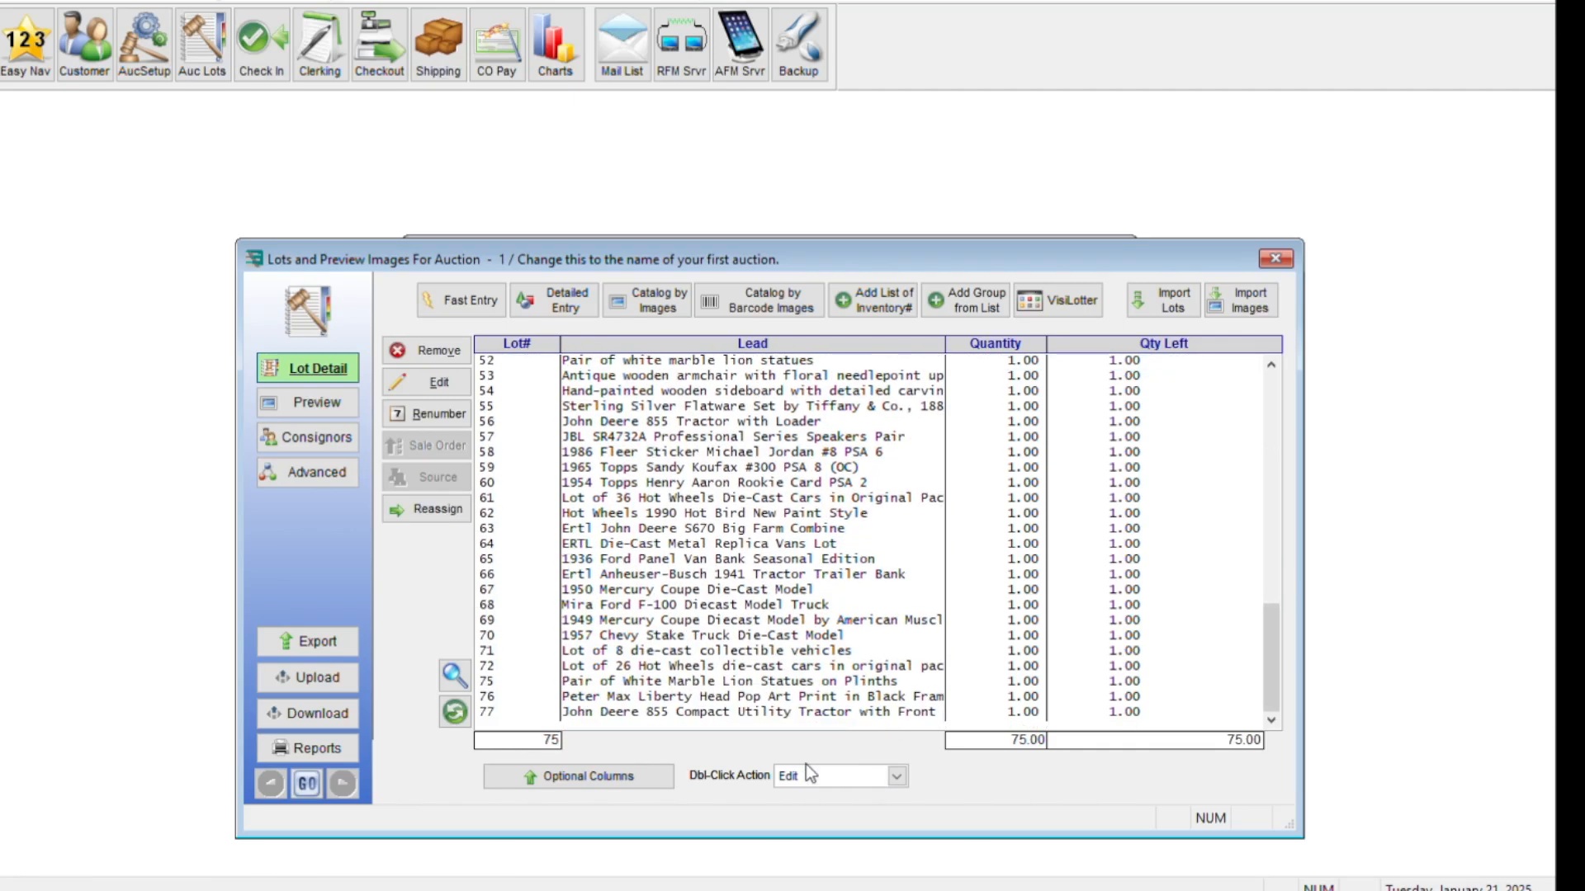
pyautogui.hotkey('ctrl', 'a')
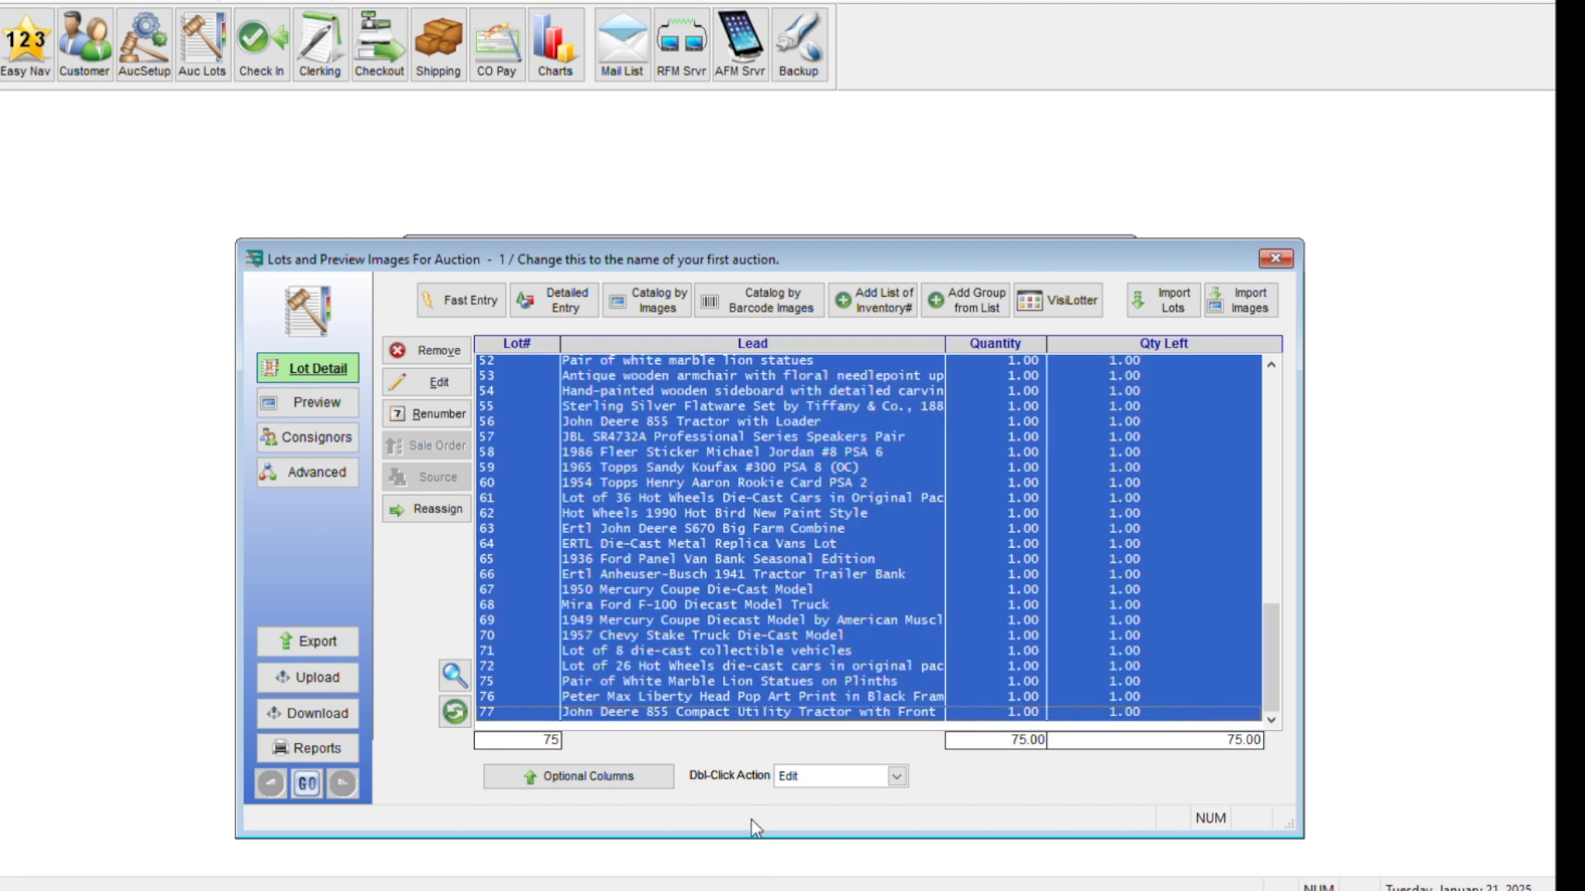